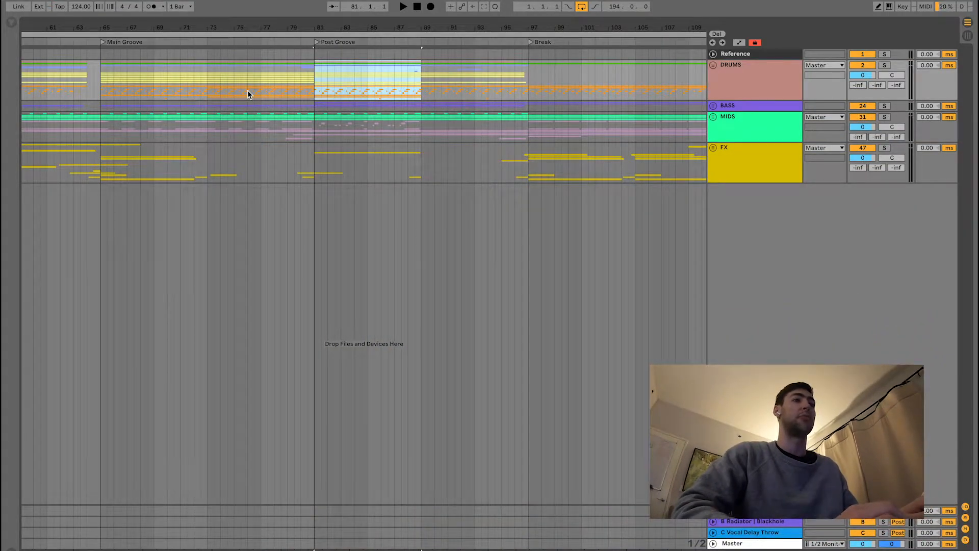
Select bars 73 to 81 of the DRUMS group, ahead of the Post Groove marker, and loop that range.
{"action": "left_click_drag", "start_coordinate": [209, 90], "coordinate": [248, 89]}
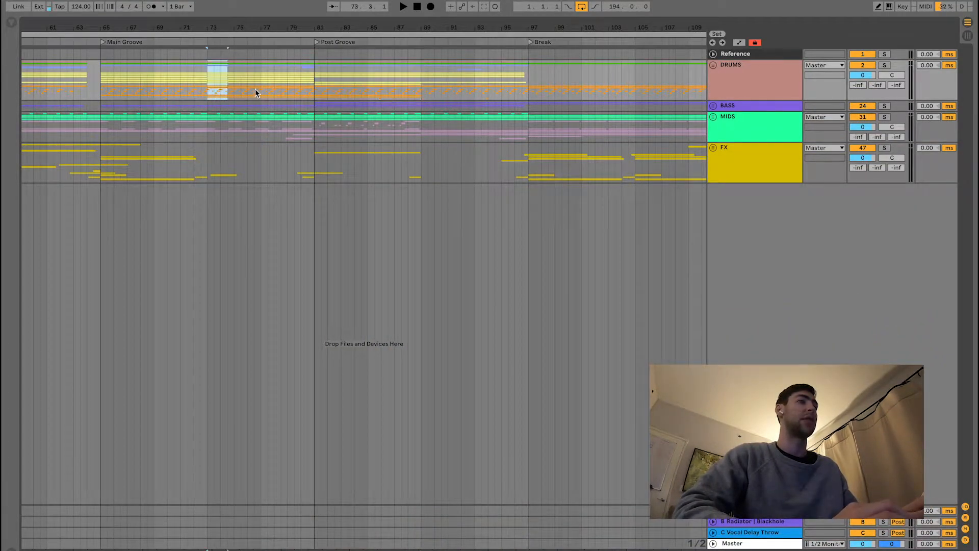
{"action": "left_click_drag", "start_coordinate": [311, 85], "coordinate": [311, 86]}
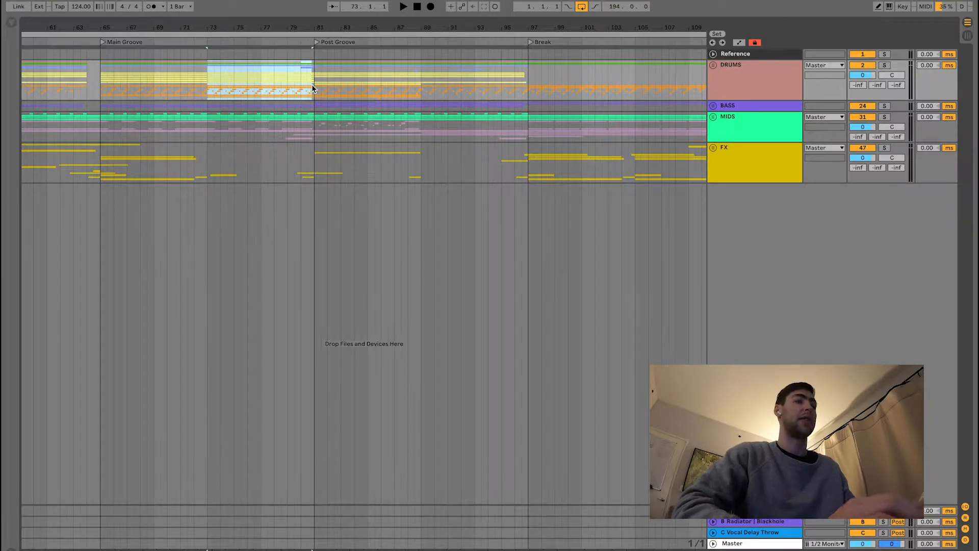
{"action": "key", "text": "ctrl+l"}
{"action": "key", "text": "z"}
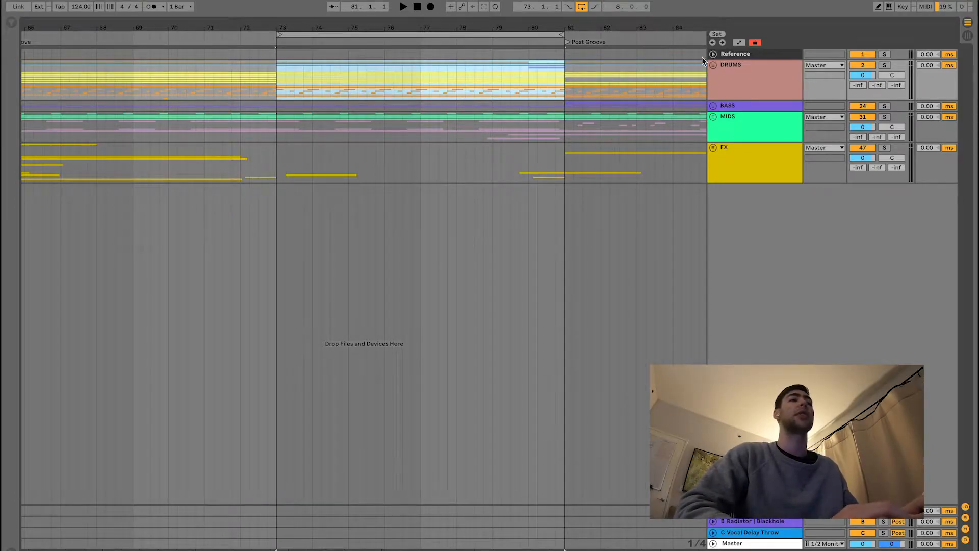
Unfold the DRUMS group to show its individual tracks within the looped section.
{"action": "left_click", "coordinate": [715, 66]}
{"action": "key", "text": "z"}
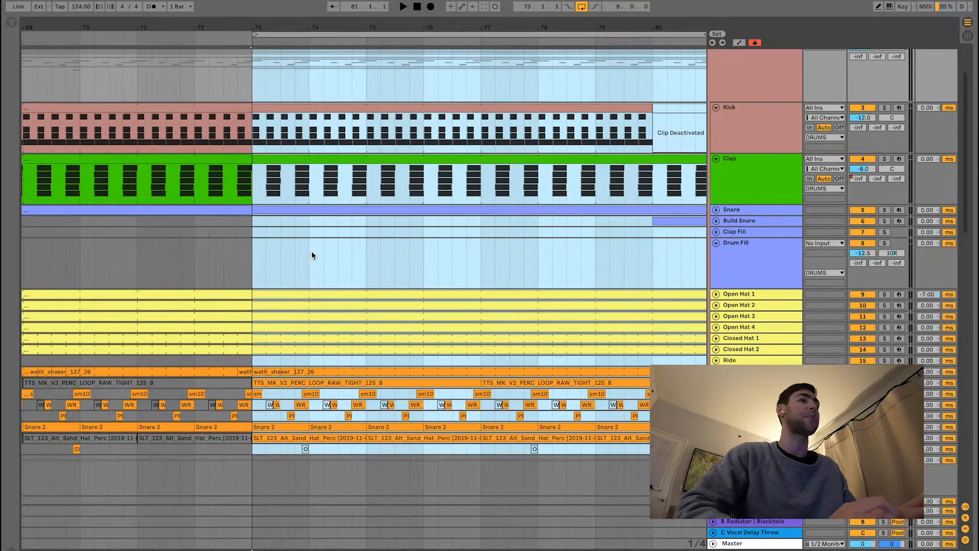
{"action": "scroll", "coordinate": [312, 252], "scroll_direction": "up", "scroll_amount": 2}
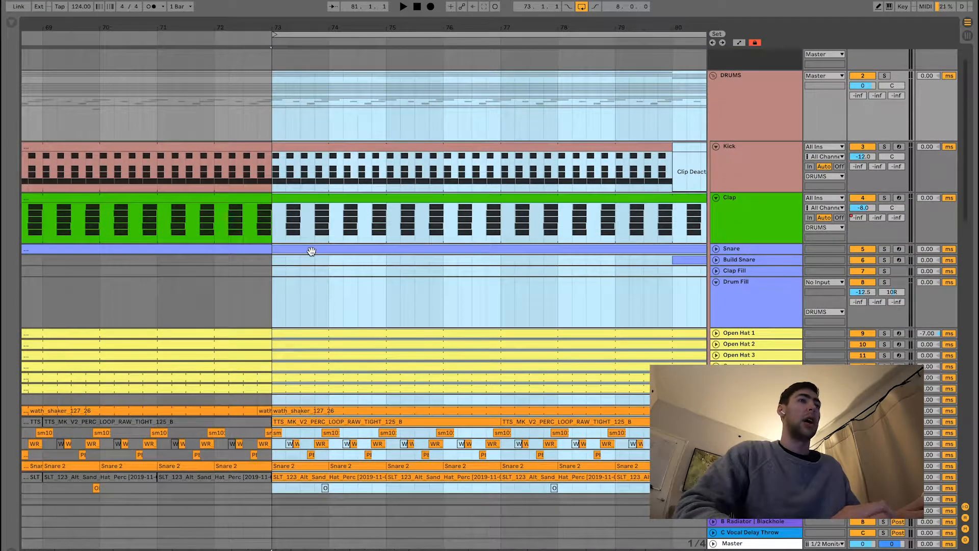
Solo the DRUMS group, listen to it from bar 73, and stop playback.
{"action": "left_click", "coordinate": [271, 176]}
{"action": "key", "text": "ctrl+Up"}
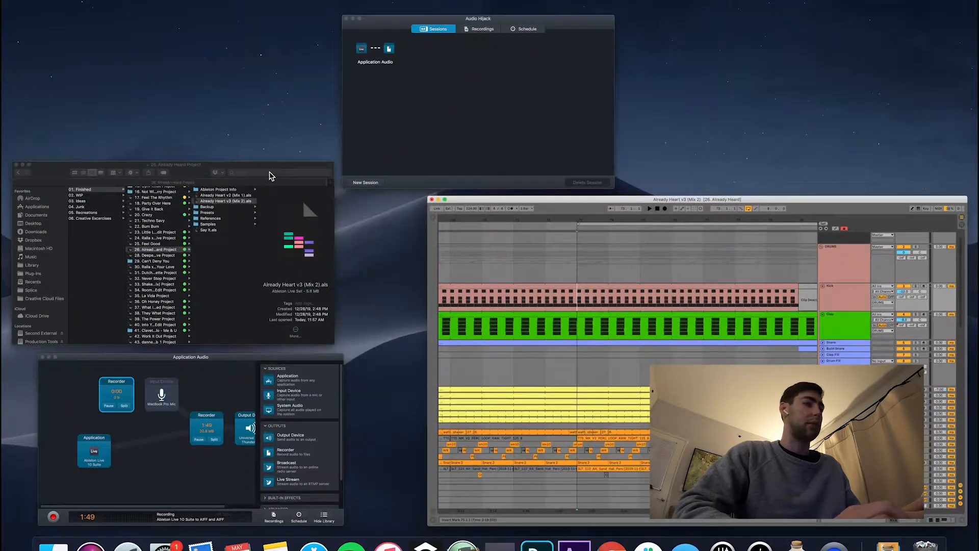
{"action": "left_click", "coordinate": [590, 280]}
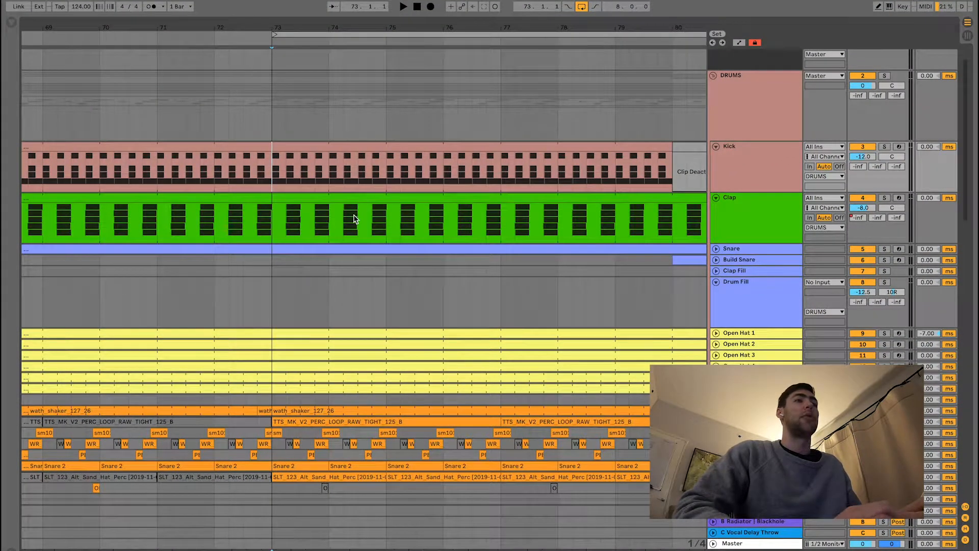
{"action": "left_click", "coordinate": [766, 86]}
{"action": "key", "text": "s"}
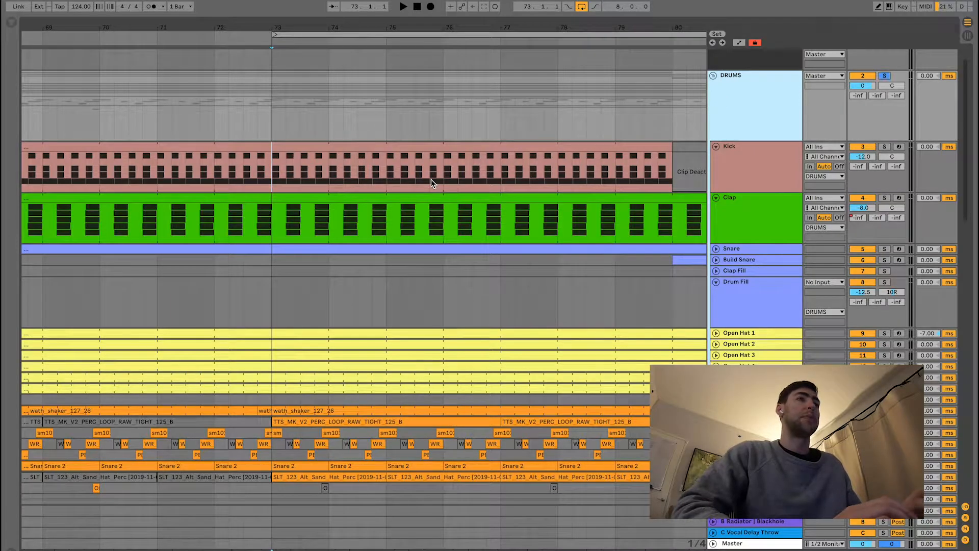
{"action": "key", "text": "space"}
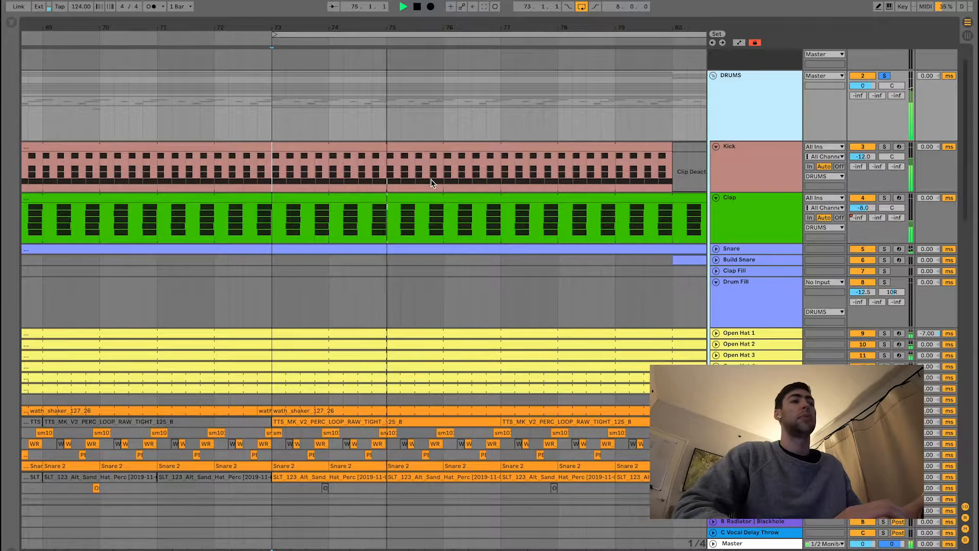
{"action": "key", "text": "space"}
Solo the Kick track, listen to it, and display its Drum Rack and device chain.
{"action": "left_click", "coordinate": [735, 165]}
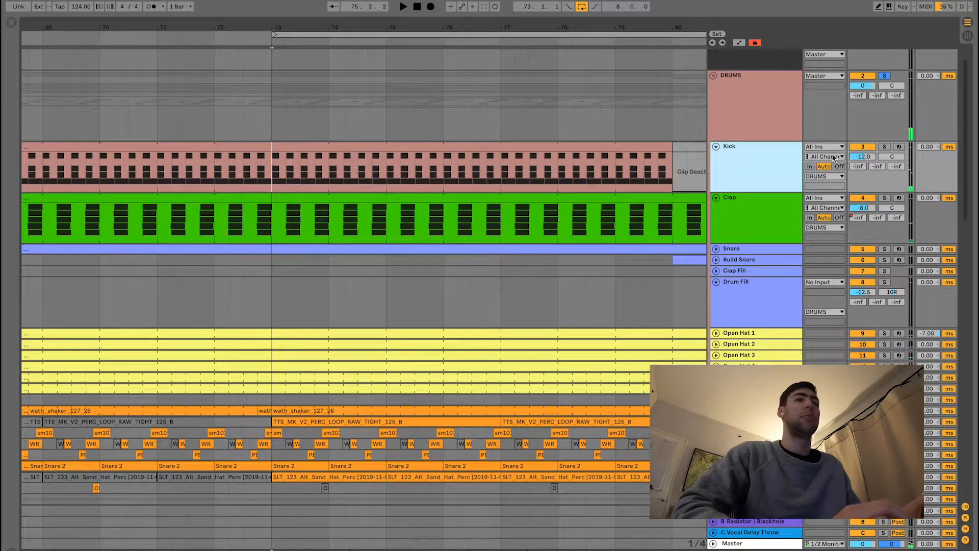
{"action": "left_click", "coordinate": [884, 147]}
{"action": "scroll", "coordinate": [439, 257], "scroll_direction": "down", "scroll_amount": 2}
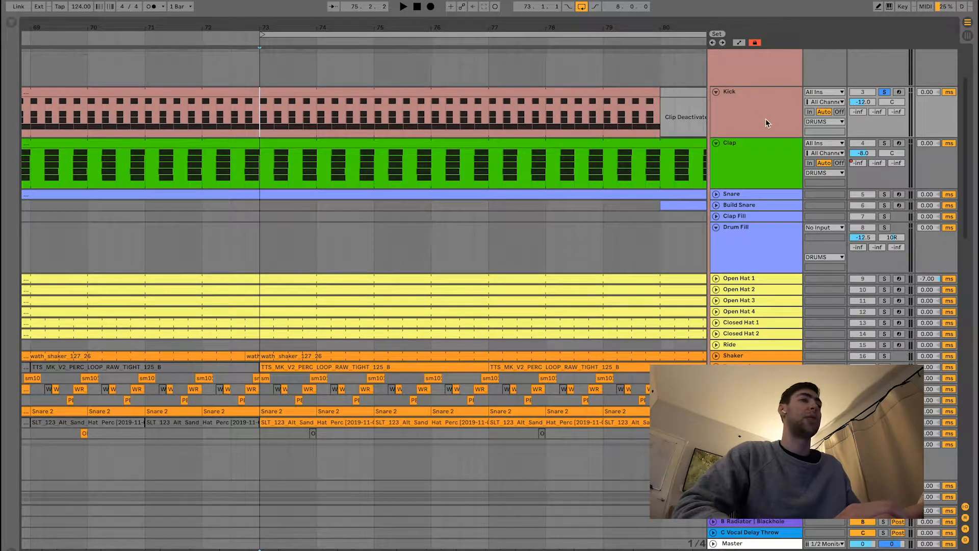
{"action": "key", "text": "space"}
{"action": "double_click", "coordinate": [740, 544]}
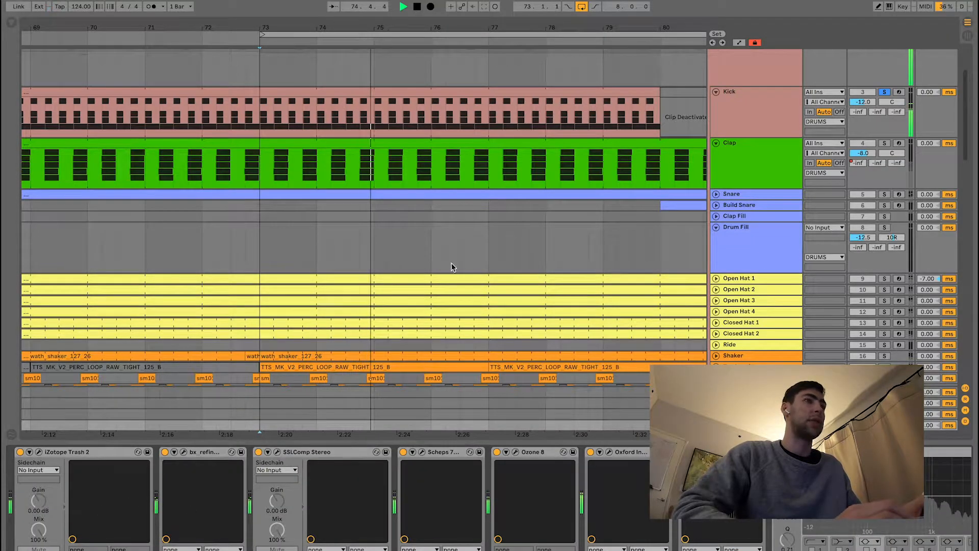
{"action": "left_click", "coordinate": [727, 134]}
{"action": "key", "text": "space"}
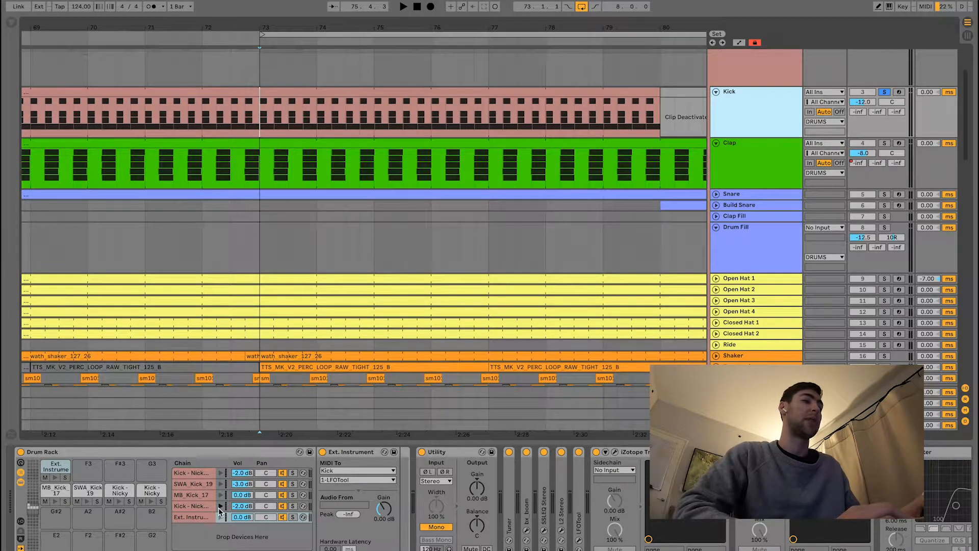
Audition the MB_Kick_17 chain on its own in the Kick track's Drum Rack, then unsolo it.
{"action": "left_click", "coordinate": [189, 494]}
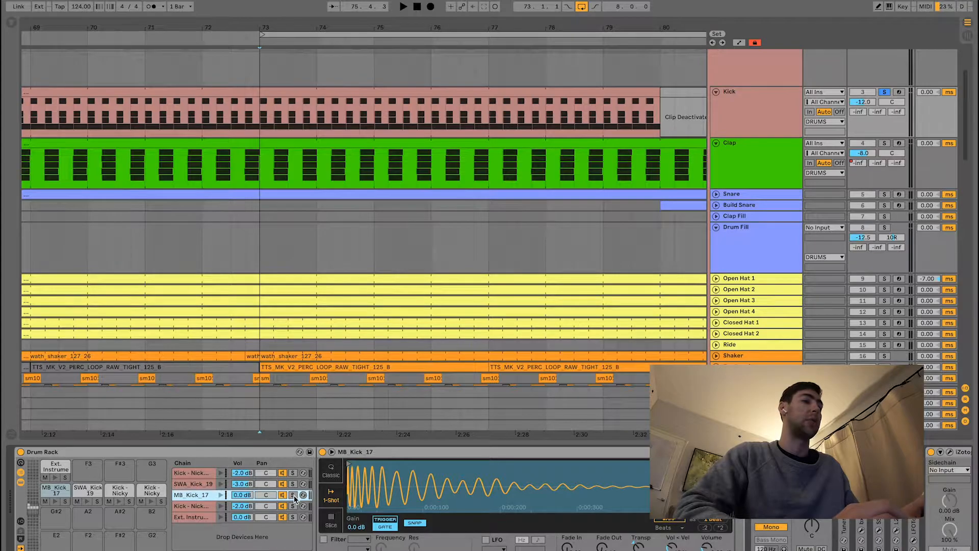
{"action": "key", "text": "space"}
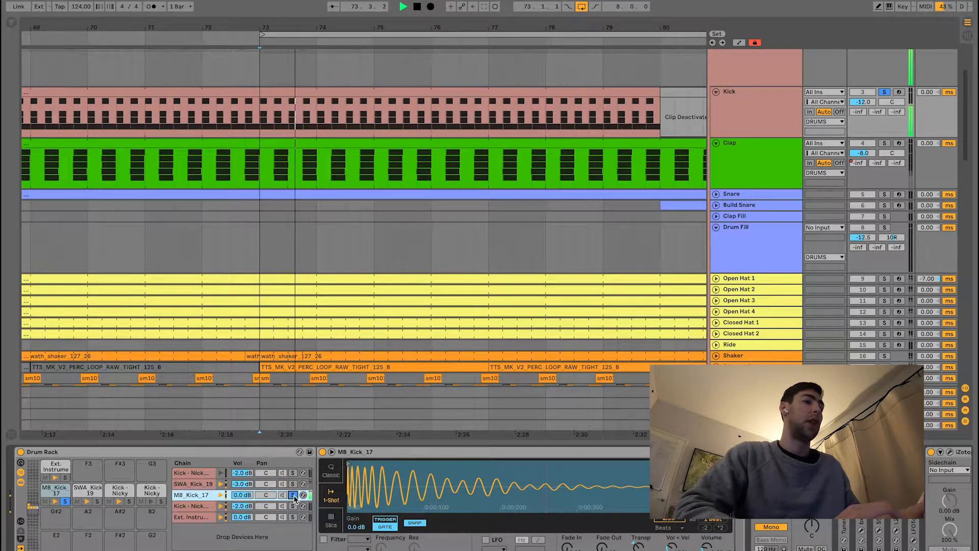
{"action": "left_click", "coordinate": [294, 494]}
Examine the SWA_Kick_19 chain and the two Kick - Nicky chains, including the latter's disabled device.
{"action": "left_click", "coordinate": [197, 488]}
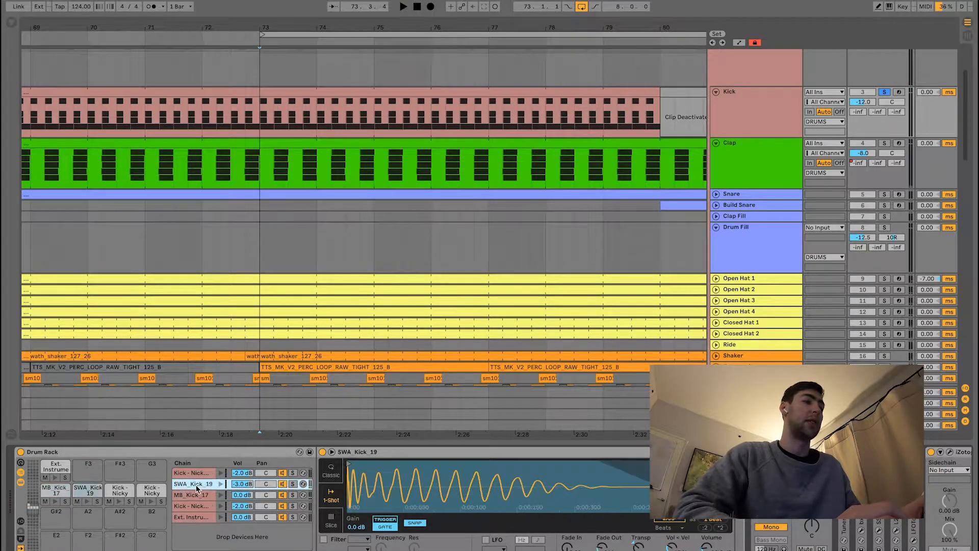
{"action": "left_click", "coordinate": [198, 474]}
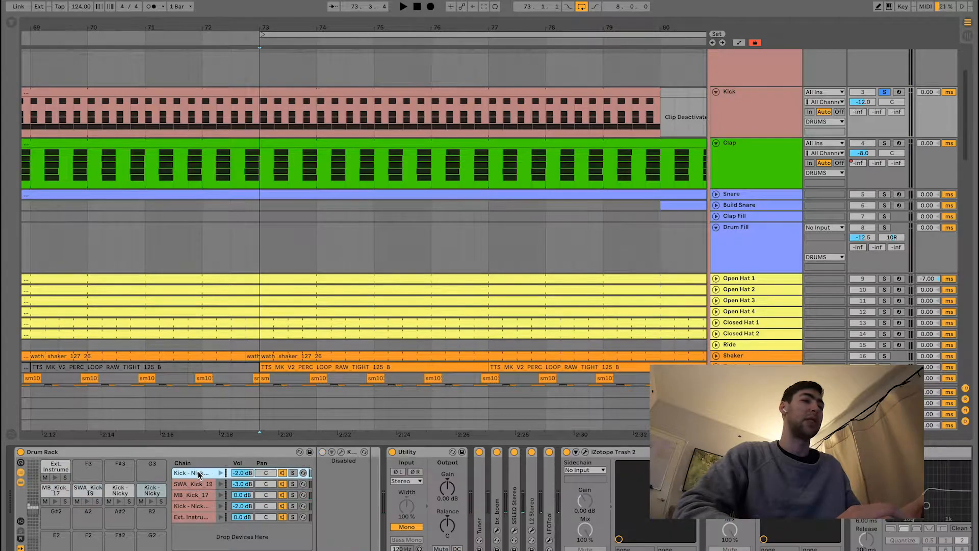
{"action": "left_click", "coordinate": [190, 507]}
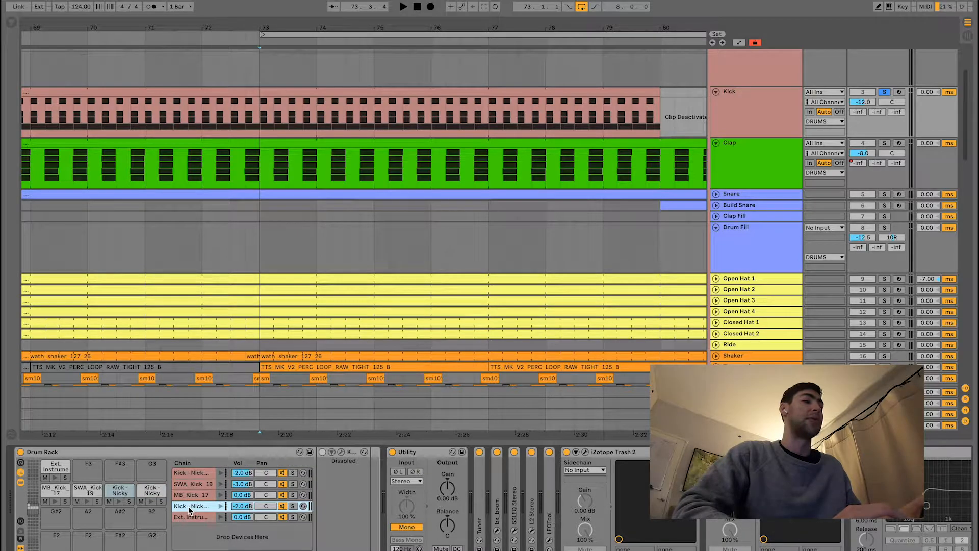
{"action": "left_click", "coordinate": [195, 475]}
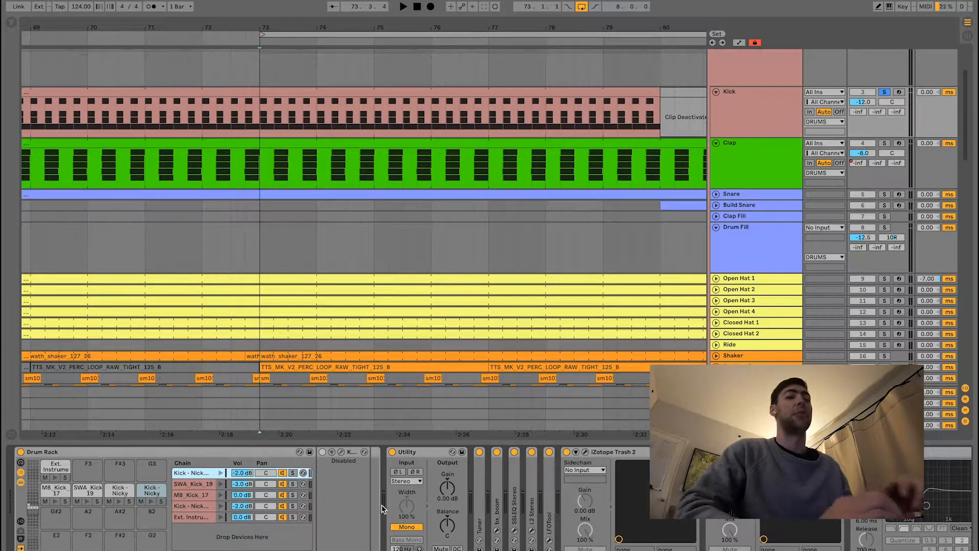
{"action": "double_click", "coordinate": [356, 451]}
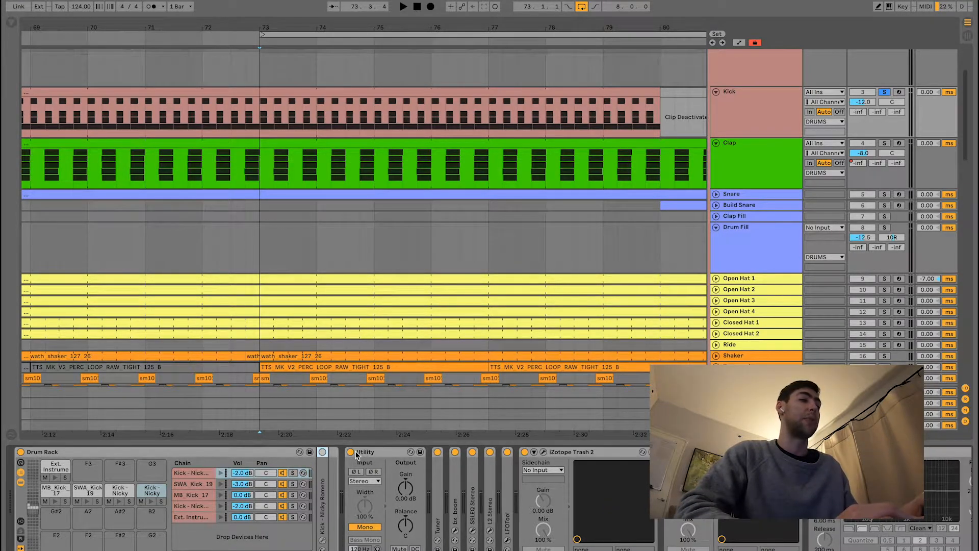
{"action": "double_click", "coordinate": [322, 513]}
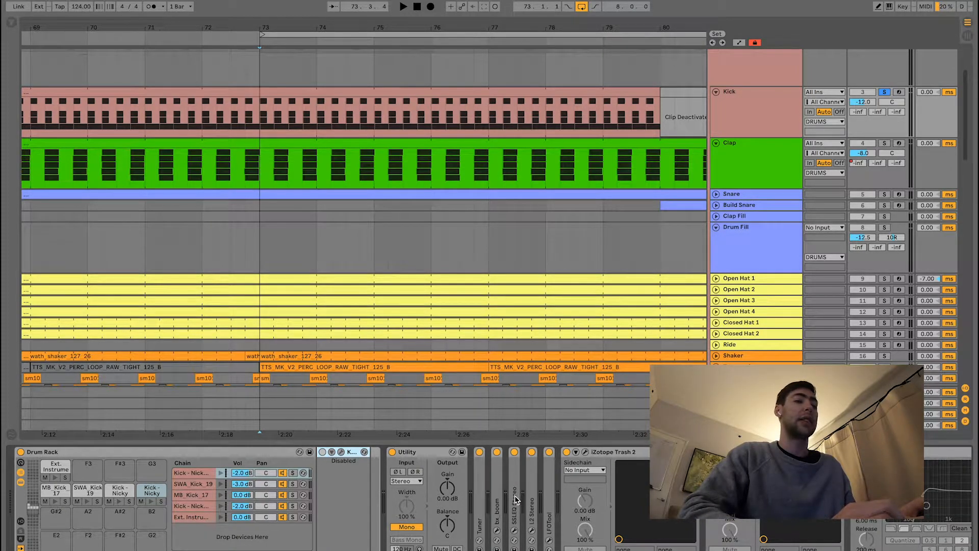
View the bx_boom plug-in window on the Kick track, then close it and fold the device.
{"action": "double_click", "coordinate": [501, 505]}
{"action": "left_click", "coordinate": [516, 452]}
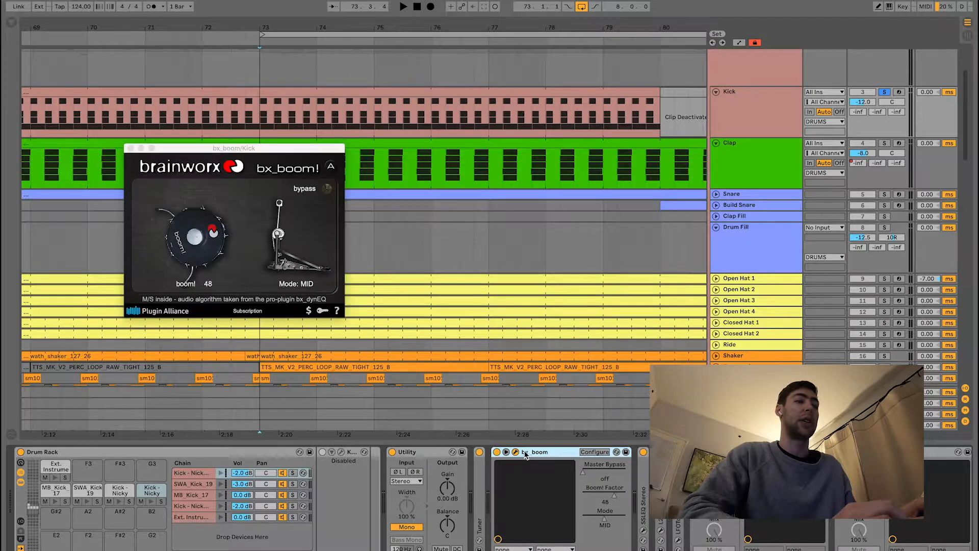
{"action": "left_click", "coordinate": [518, 456]}
{"action": "double_click", "coordinate": [541, 454]}
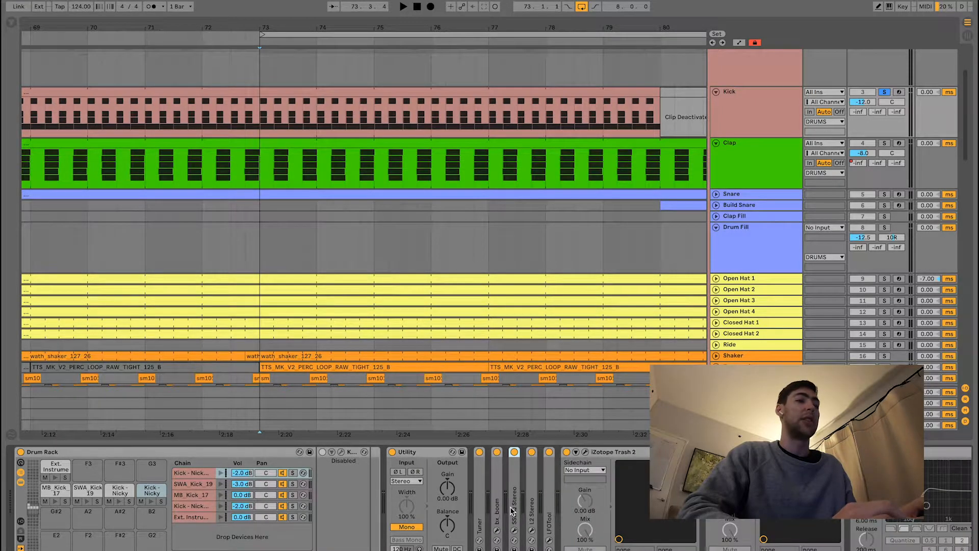
View the SSLEQ Stereo plug-in window, close it, fold the device, and look over the rest of the Kick chain.
{"action": "double_click", "coordinate": [515, 507]}
{"action": "left_click", "coordinate": [533, 453]}
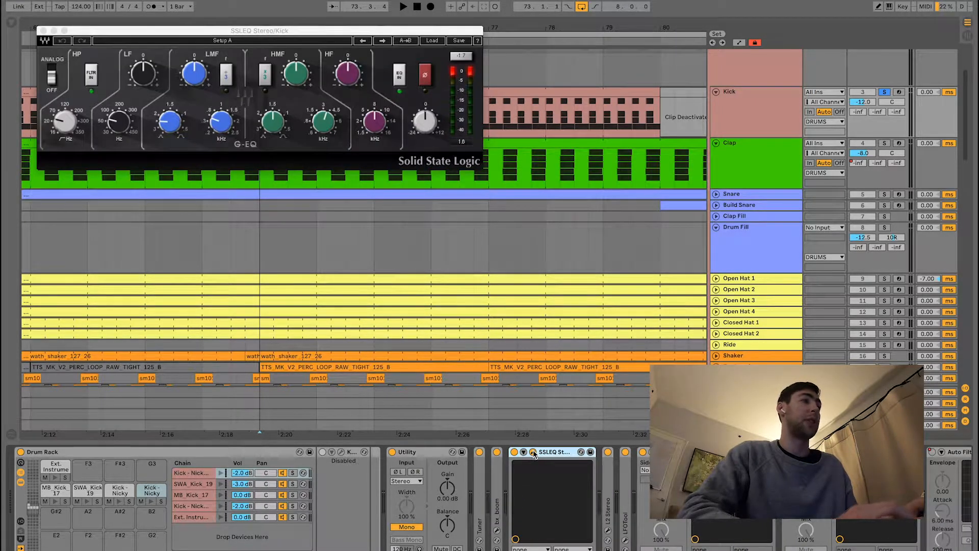
{"action": "left_click", "coordinate": [44, 31]}
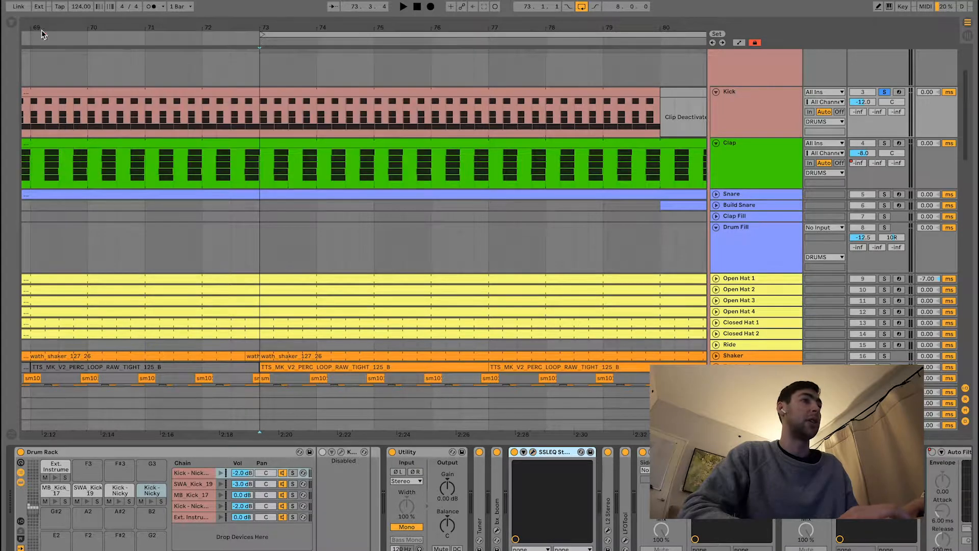
{"action": "double_click", "coordinate": [549, 452]}
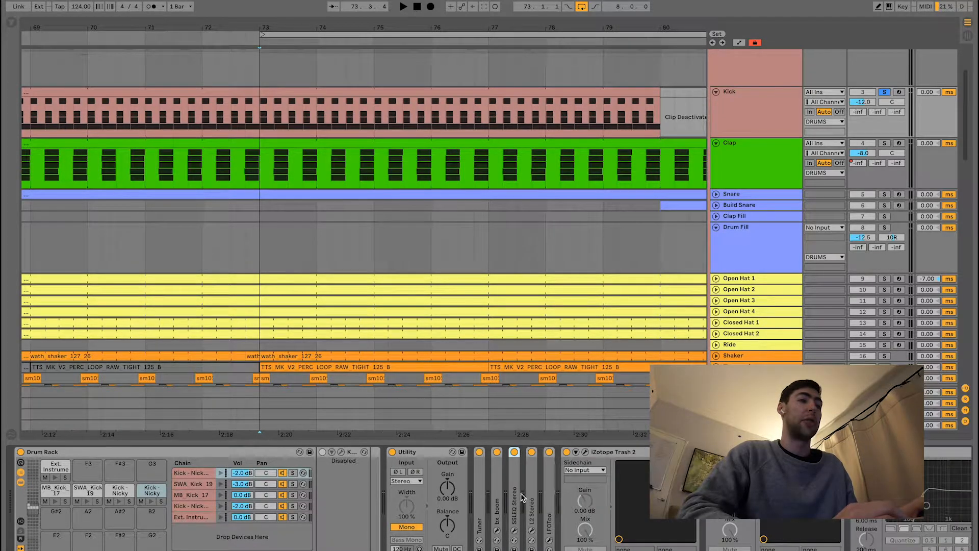
{"action": "scroll", "coordinate": [693, 519], "scroll_direction": "right", "scroll_amount": 5}
{"action": "scroll", "coordinate": [635, 515], "scroll_direction": "right", "scroll_amount": 4}
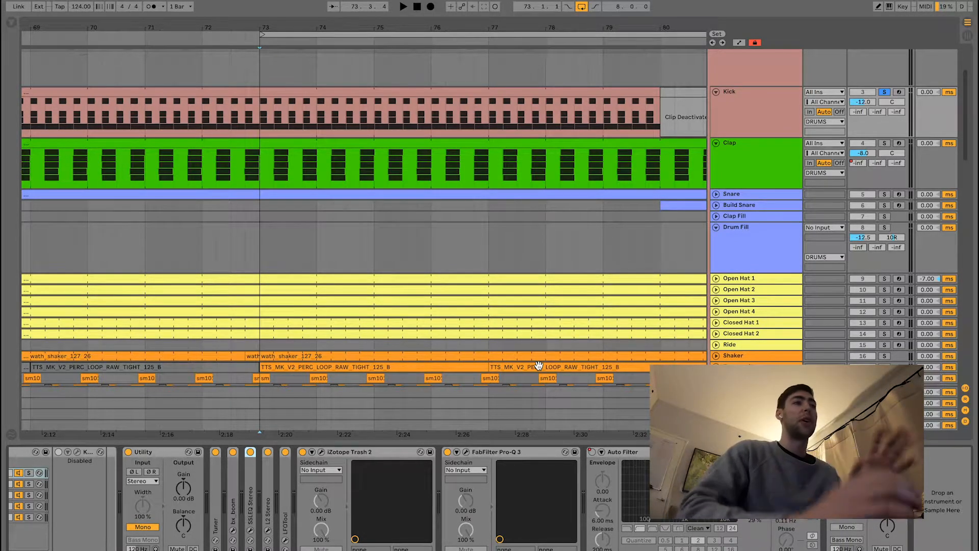
Solo the Clap track and listen to it from bar 73 with its Drum Rack layers displayed.
{"action": "left_click_drag", "start_coordinate": [258, 124], "coordinate": [490, 112]}
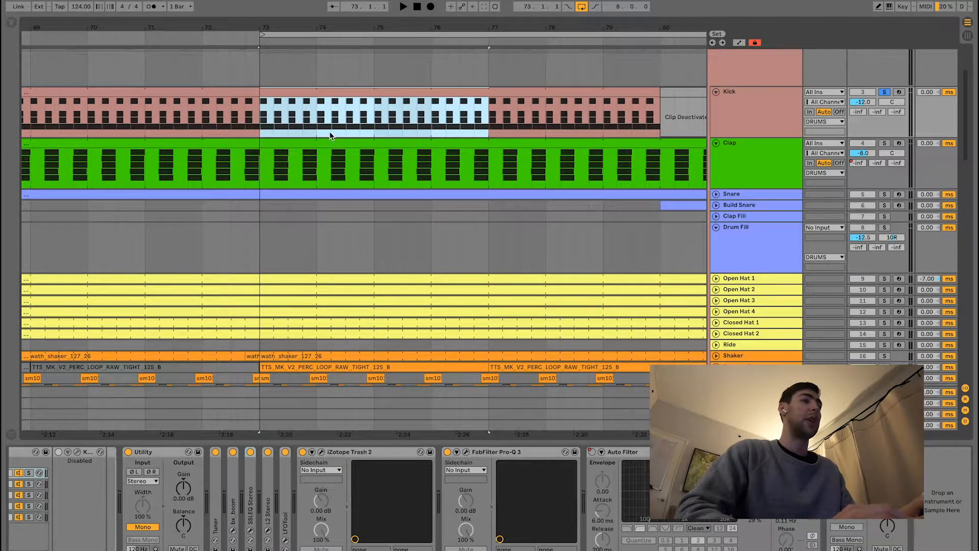
{"action": "left_click", "coordinate": [264, 177]}
{"action": "left_click", "coordinate": [761, 168]}
{"action": "key", "text": "space"}
{"action": "double_click", "coordinate": [21, 510]}
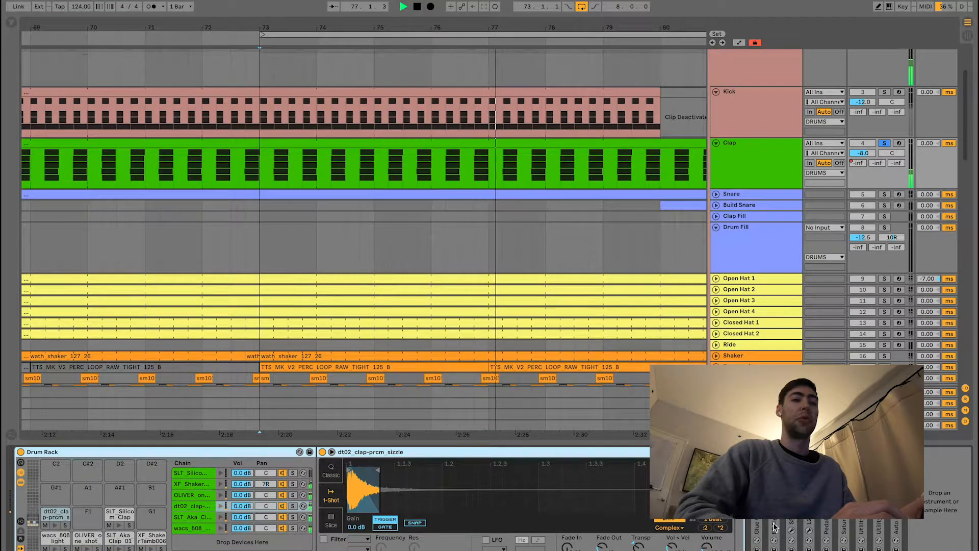
{"action": "key", "text": "space"}
Return the playback start to bar 73 on the Clap track and unfold the Snare track to show its notes.
{"action": "scroll", "coordinate": [403, 161], "scroll_direction": "down", "scroll_amount": 2}
{"action": "left_click", "coordinate": [301, 176]}
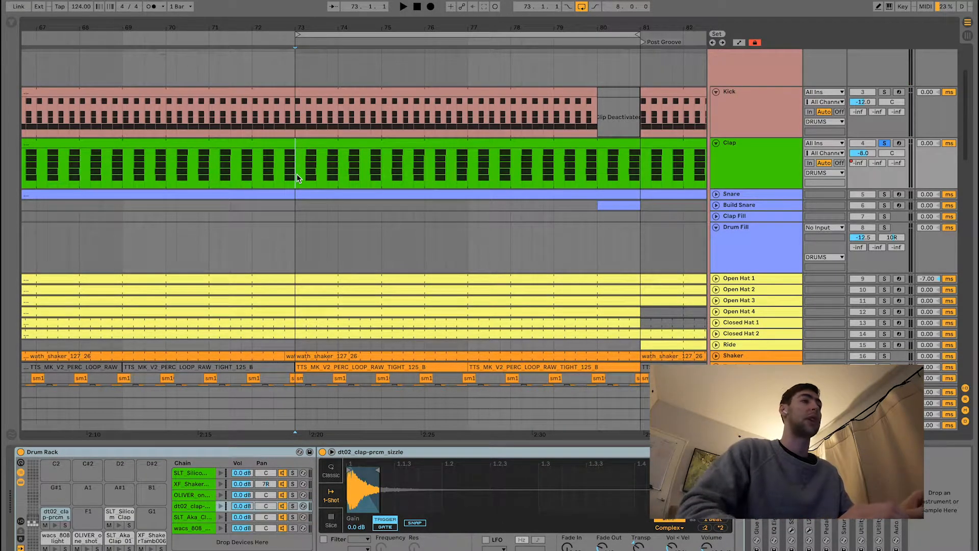
{"action": "scroll", "coordinate": [334, 186], "scroll_direction": "down", "scroll_amount": 2}
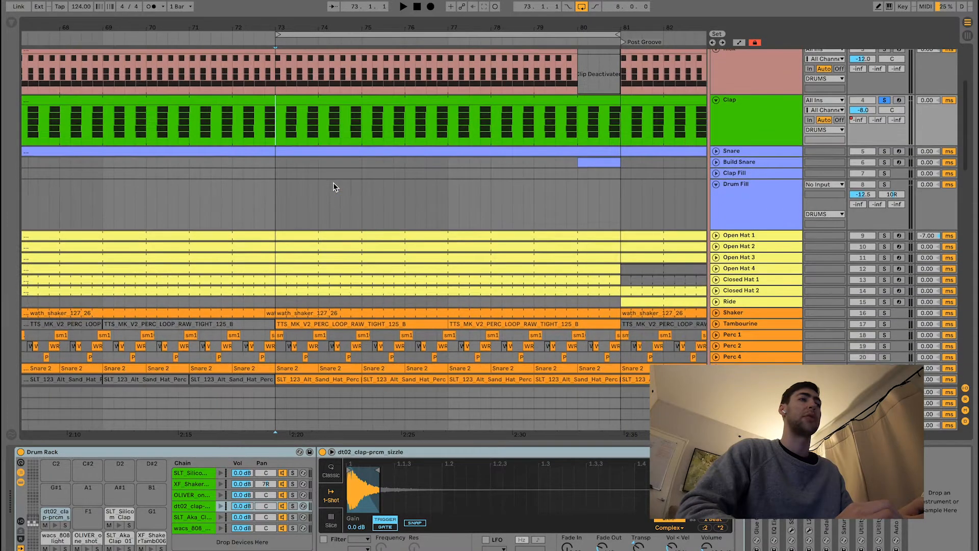
{"action": "left_click", "coordinate": [717, 151]}
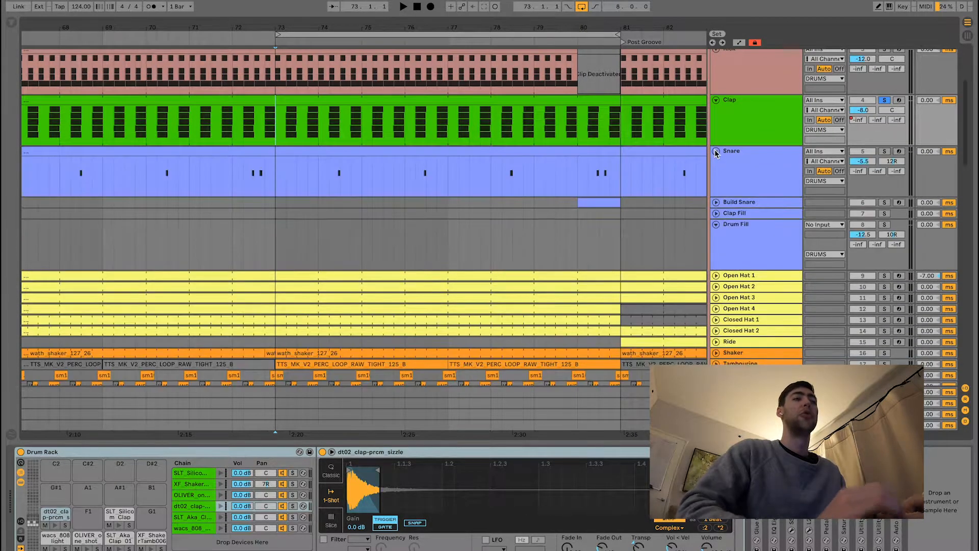
Solo the Snare track and listen to it from position 74.2.1.
{"action": "scroll", "coordinate": [335, 186], "scroll_direction": "up", "scroll_amount": 5}
{"action": "left_click", "coordinate": [331, 189]}
{"action": "left_click", "coordinate": [738, 157]}
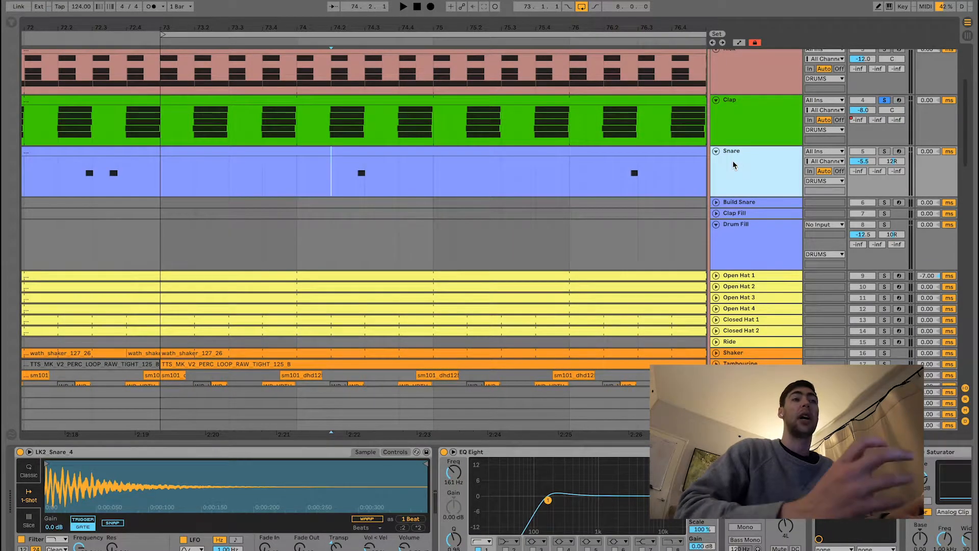
{"action": "key", "text": "space"}
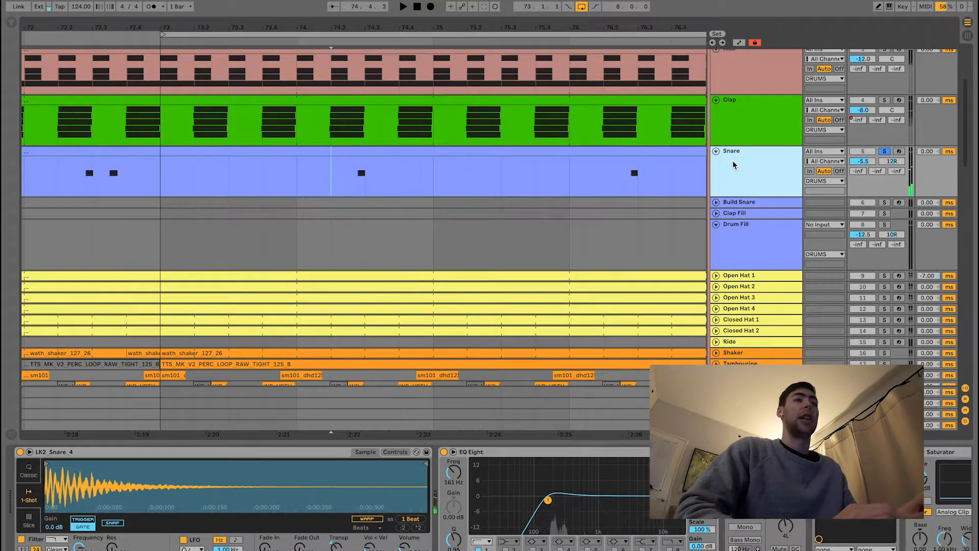
{"action": "key", "text": "space"}
Select the Kick, Clap and Snare tracks and solo all three together.
{"action": "scroll", "coordinate": [735, 162], "scroll_direction": "up", "scroll_amount": 2}
{"action": "left_click", "coordinate": [748, 89], "text": "shift"}
{"action": "key", "text": "s"}
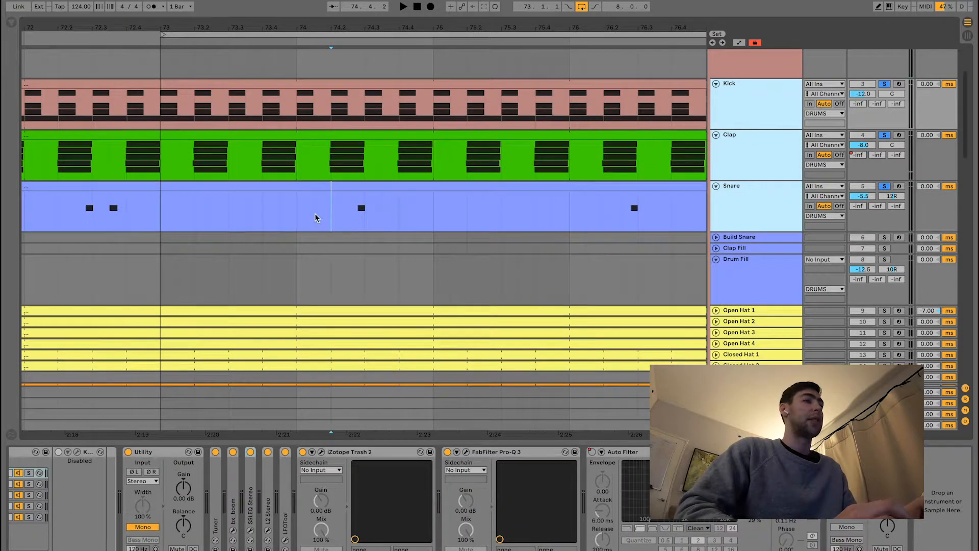
Listen to the soloed Kick, Clap and Snare tracks together from bar 74.
{"action": "left_click", "coordinate": [296, 219]}
{"action": "key", "text": "space"}
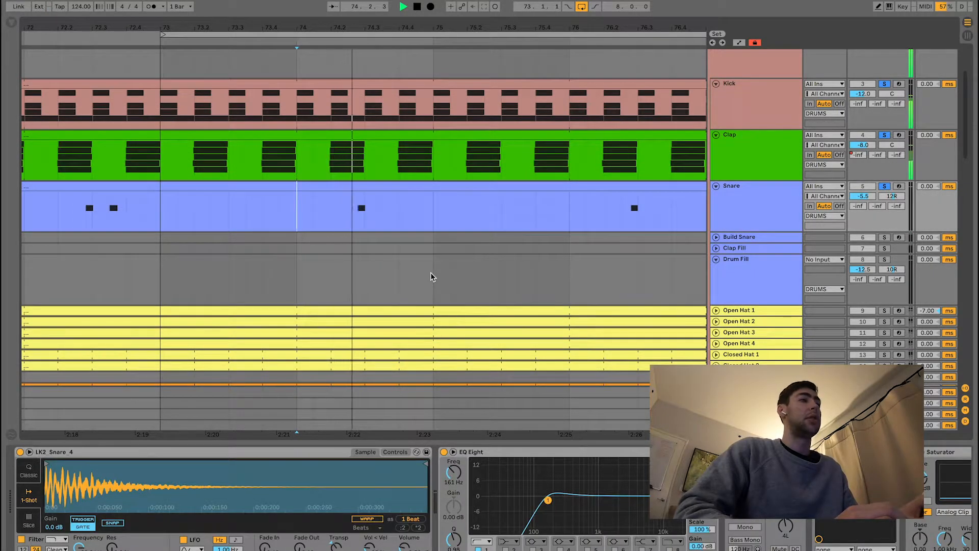
{"action": "key", "text": "space"}
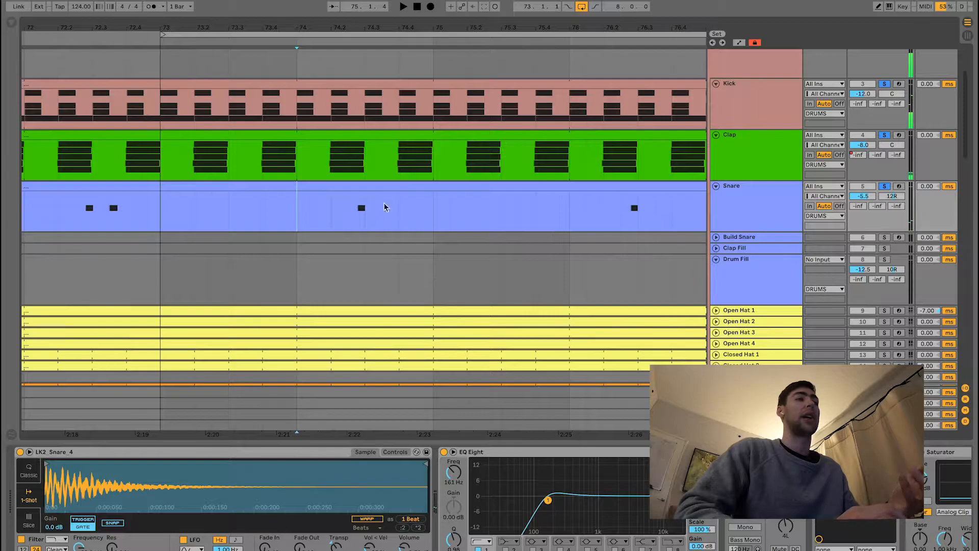
Unfold the Open Hat 1 track and all the remaining hat and percussion tracks to show their clip contents.
{"action": "scroll", "coordinate": [369, 209], "scroll_direction": "down", "scroll_amount": 4}
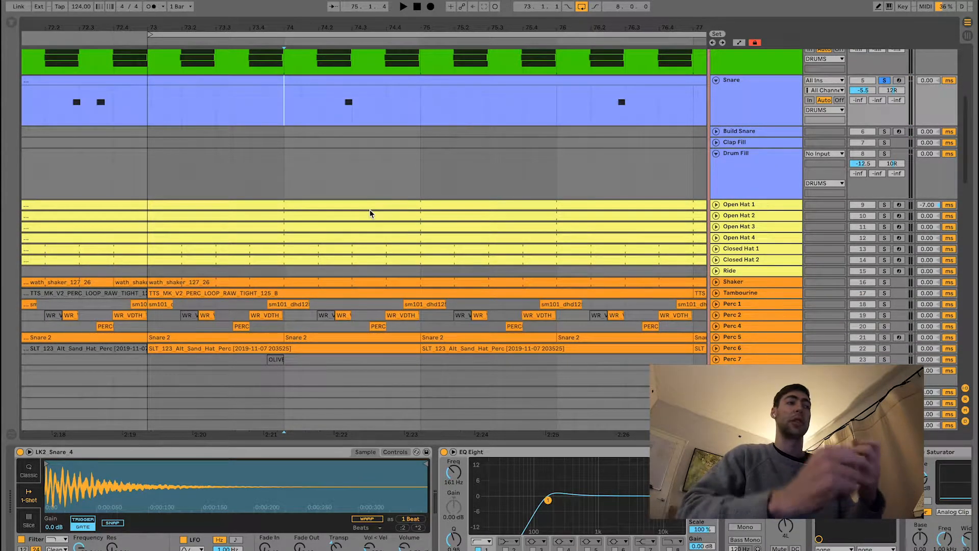
{"action": "scroll", "coordinate": [370, 213], "scroll_direction": "down", "scroll_amount": 2}
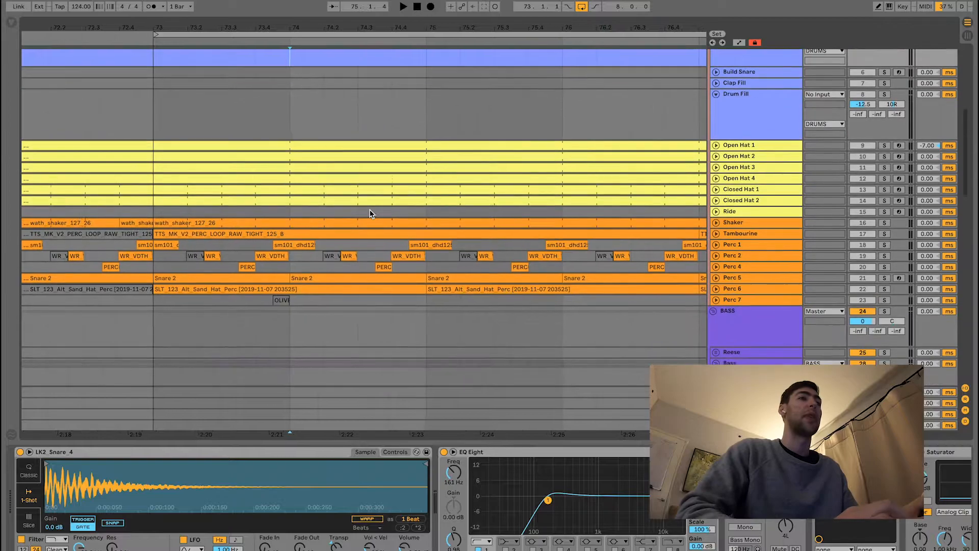
{"action": "left_click", "coordinate": [716, 146]}
{"action": "left_click", "coordinate": [716, 196], "text": "alt"}
{"action": "scroll", "coordinate": [725, 173], "scroll_direction": "down", "scroll_amount": 5}
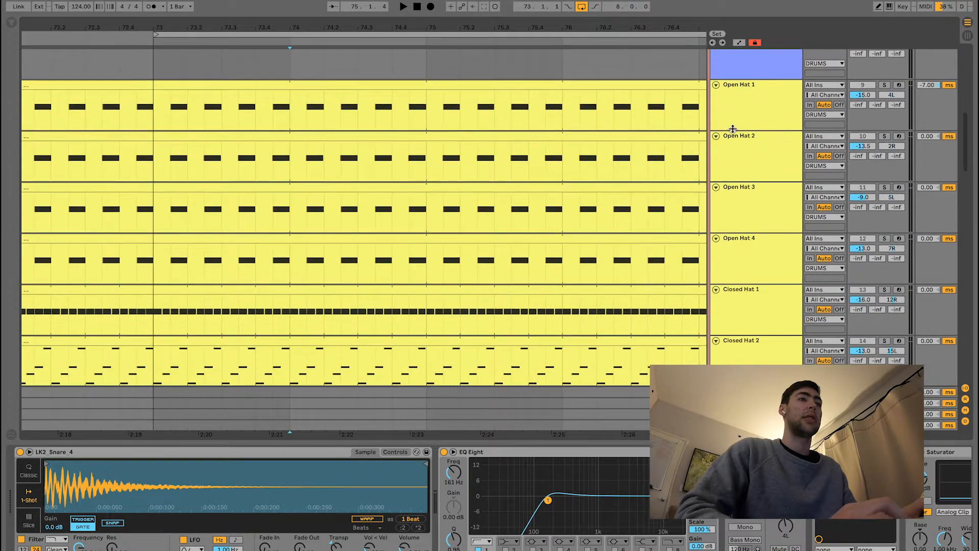
Solo the six hat tracks from Open Hat 1 to Closed Hat 2 together and listen to them from bar 73.
{"action": "left_click", "coordinate": [750, 255]}
{"action": "scroll", "coordinate": [568, 229], "scroll_direction": "up", "scroll_amount": 3}
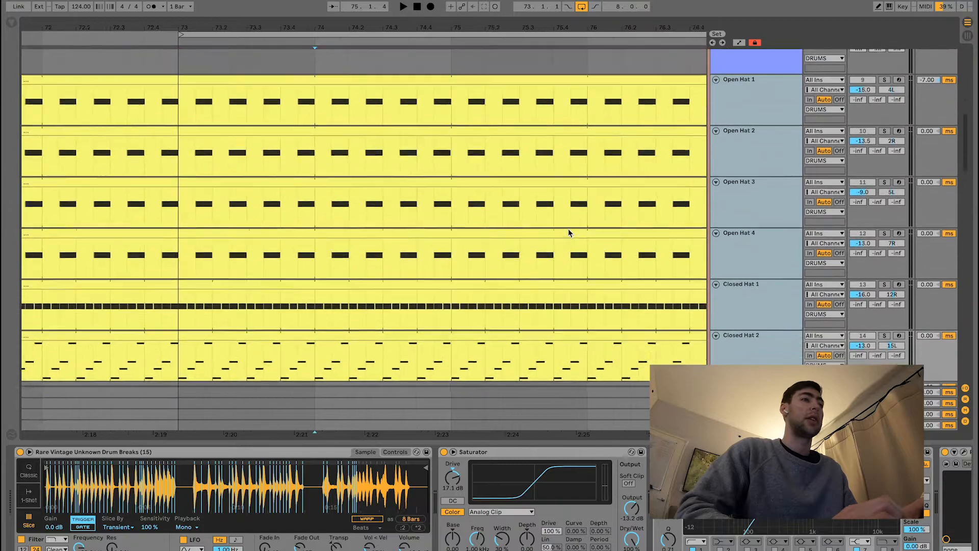
{"action": "left_click", "coordinate": [185, 148]}
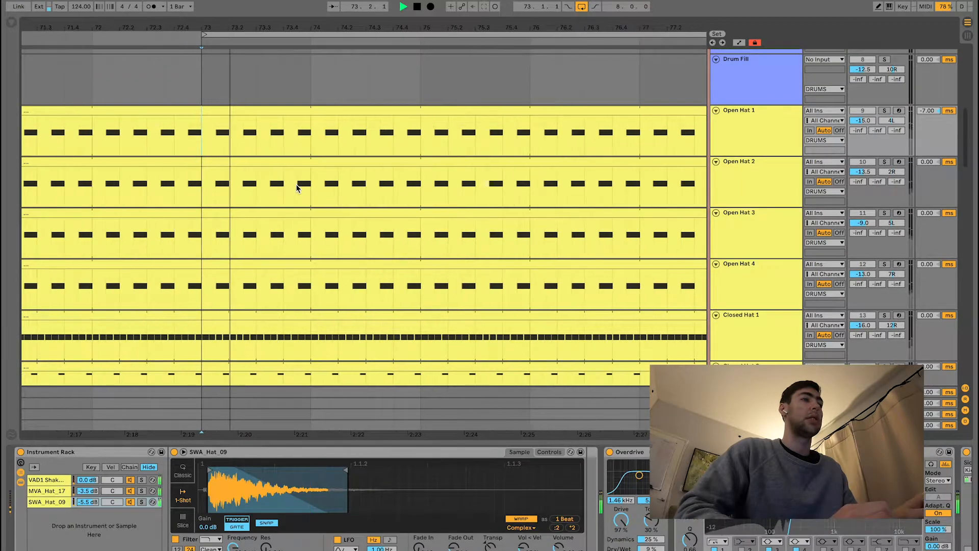
{"action": "scroll", "coordinate": [771, 132], "scroll_direction": "down", "scroll_amount": 3}
{"action": "left_click", "coordinate": [760, 293], "text": "shift"}
{"action": "key", "text": "s"}
{"action": "key", "text": "space"}
{"action": "scroll", "coordinate": [505, 227], "scroll_direction": "up", "scroll_amount": 1}
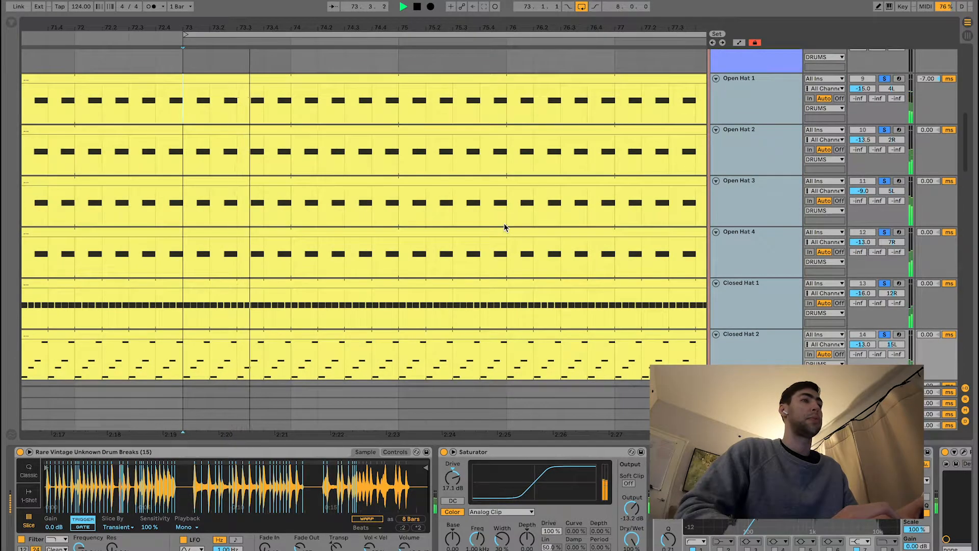
{"action": "scroll", "coordinate": [504, 228], "scroll_direction": "up", "scroll_amount": 1}
{"action": "key", "text": "space"}
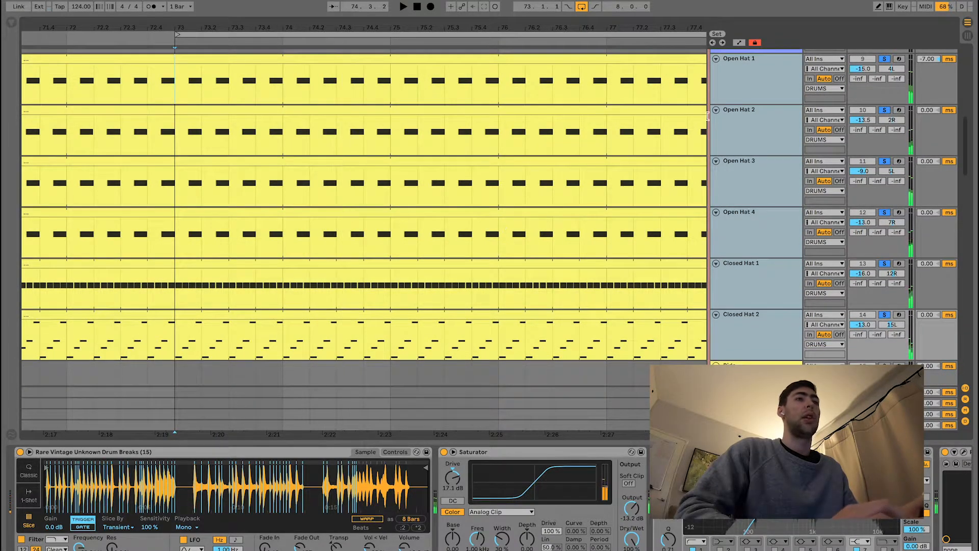
Solo only the Open Hat 1 track and listen to it from bar 73 with its Instrument Rack displayed.
{"action": "left_click", "coordinate": [794, 72]}
{"action": "double_click", "coordinate": [887, 60]}
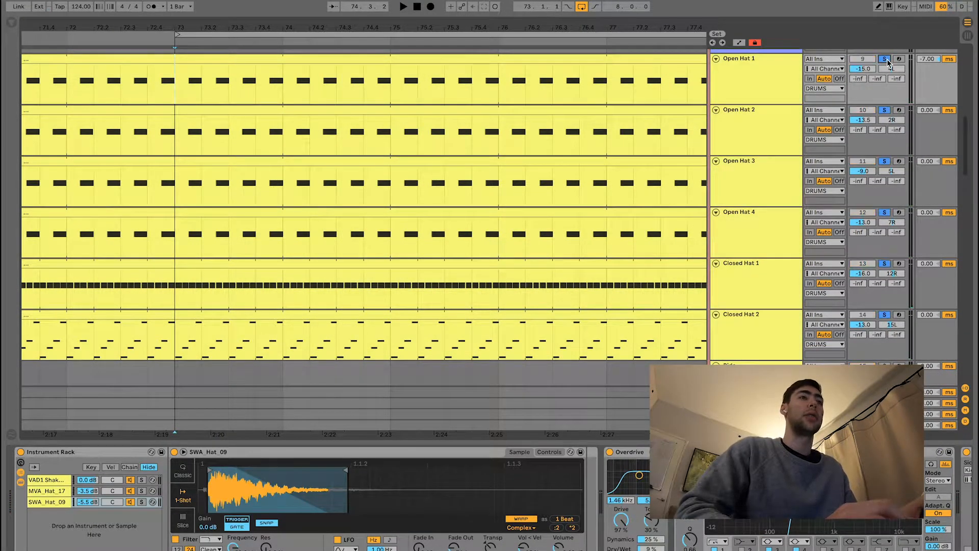
{"action": "left_click", "coordinate": [746, 77]}
{"action": "left_click", "coordinate": [885, 60]}
{"action": "key", "text": "space"}
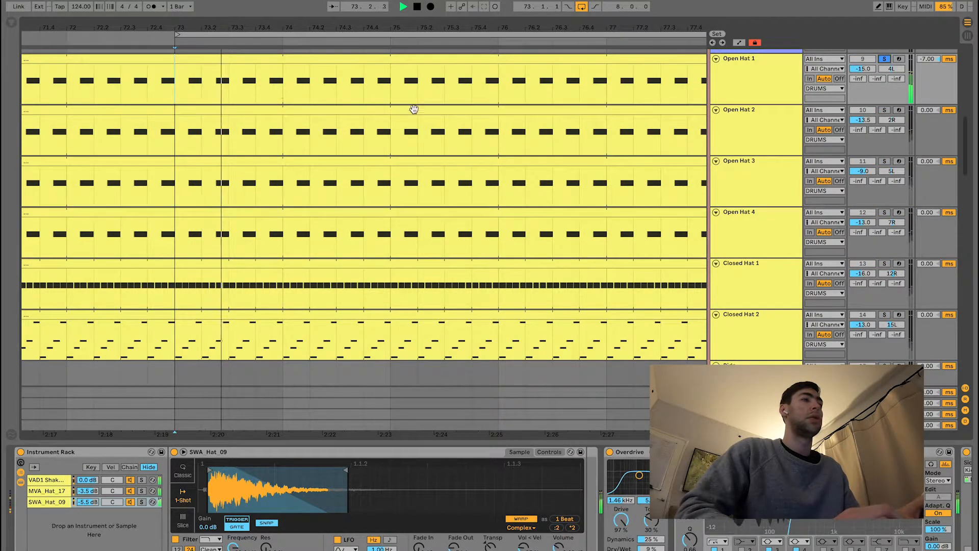
{"action": "key", "text": "space"}
Solo Open Hat 2 and Open Hat 3 one after the other and listen to each from bar 73.
{"action": "left_click", "coordinate": [885, 110]}
{"action": "key", "text": "space"}
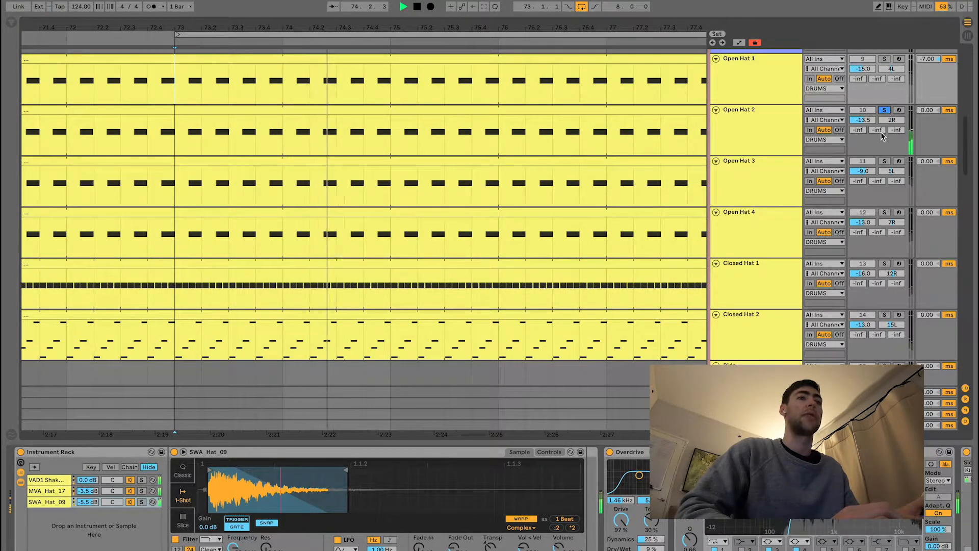
{"action": "key", "text": "space"}
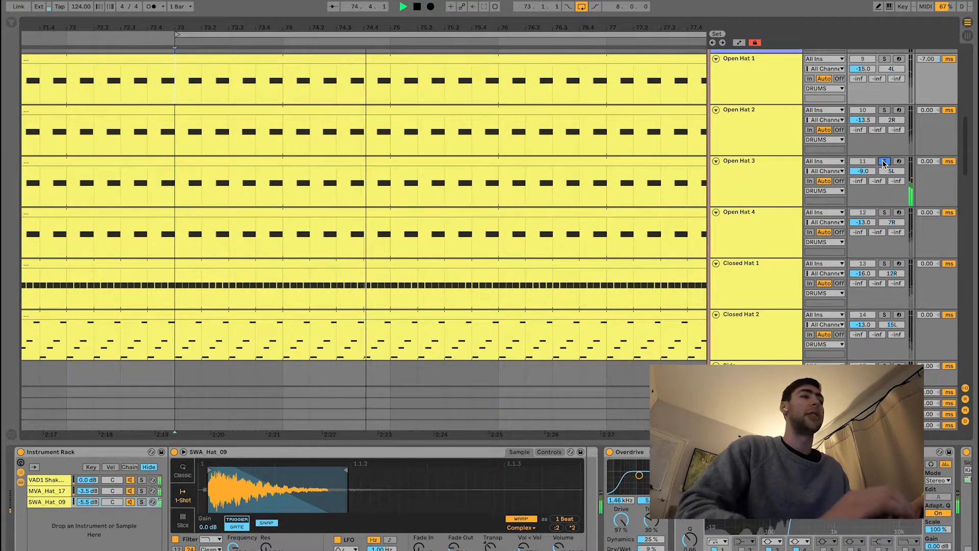
{"action": "key", "text": "space"}
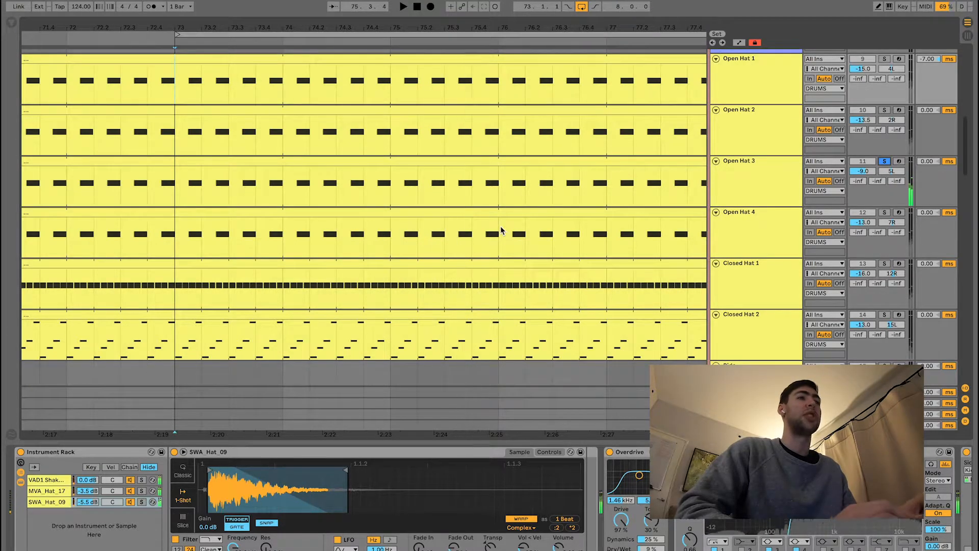
Listen to Open Hat 4 soloed from bar 73 with its devices displayed, and switch the solo to Closed Hat 1 during playback.
{"action": "left_click", "coordinate": [743, 250]}
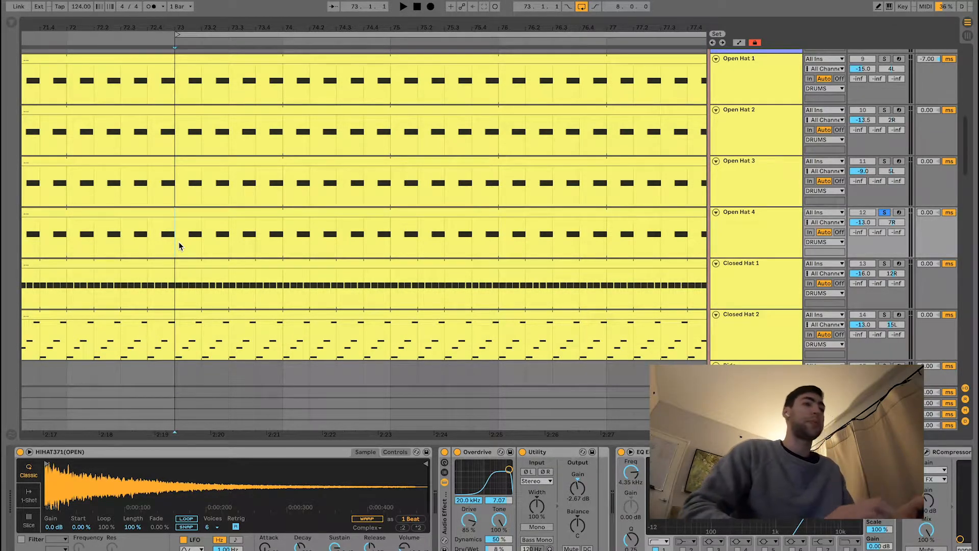
{"action": "key", "text": "space"}
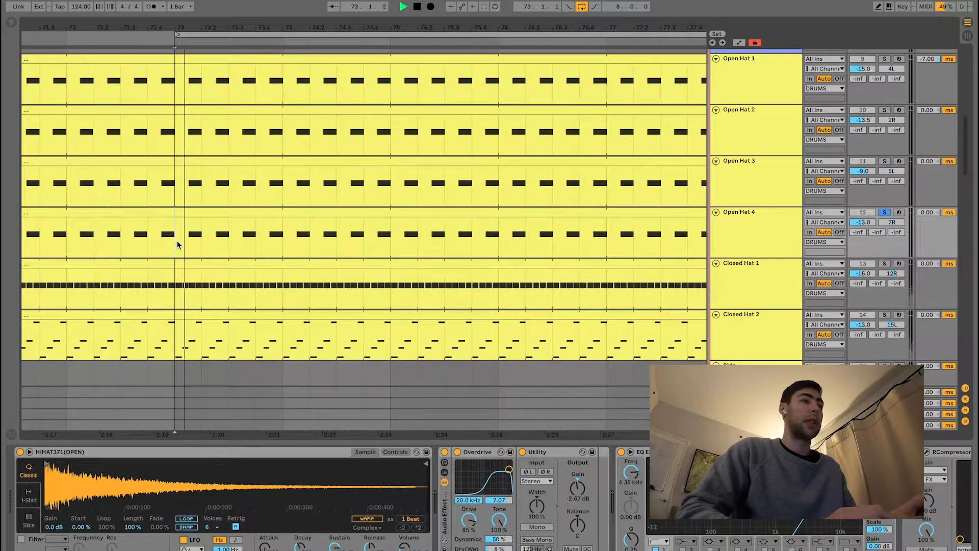
{"action": "scroll", "coordinate": [330, 264], "scroll_direction": "down", "scroll_amount": 2}
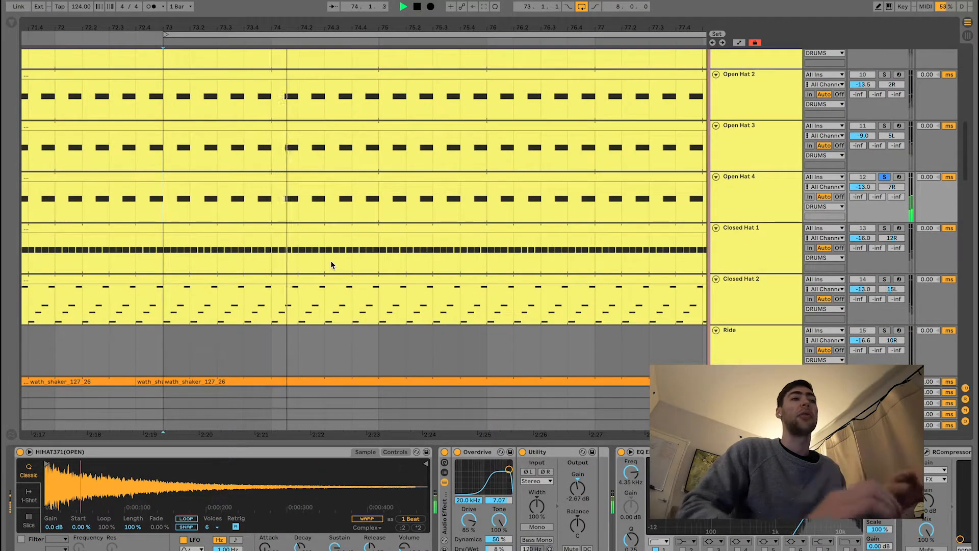
{"action": "left_click", "coordinate": [887, 228]}
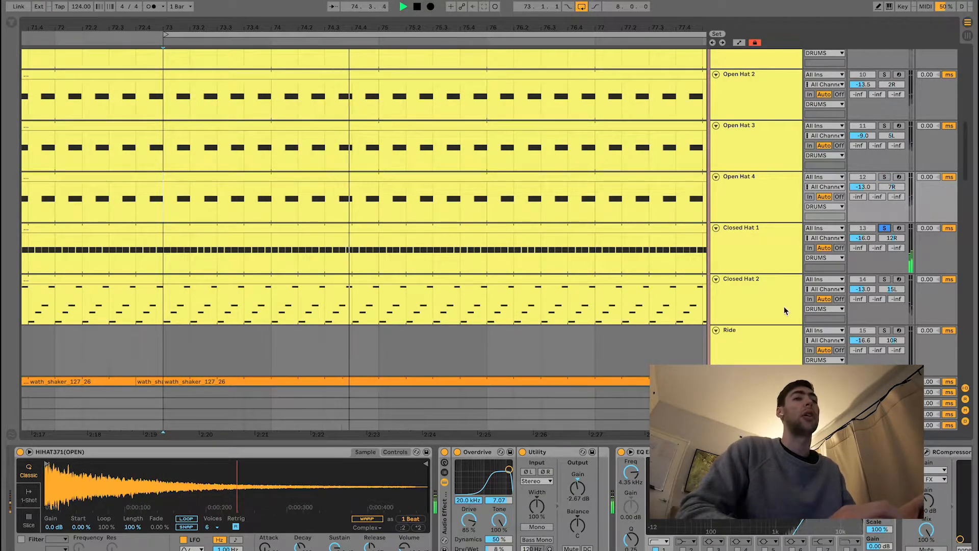
Solo Closed Hat 2, listen to it and inspect the sliced drum break sample in its device chain.
{"action": "left_click", "coordinate": [885, 279]}
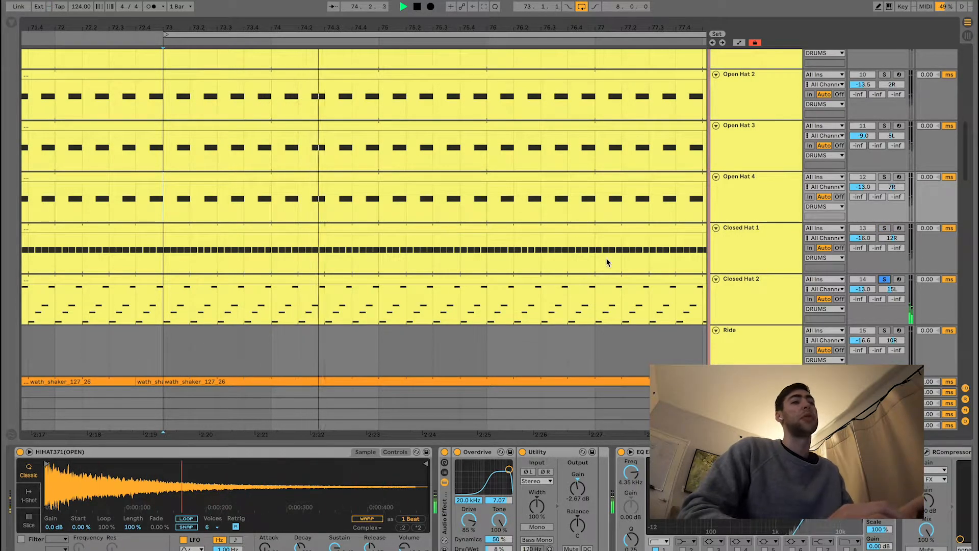
{"action": "left_click", "coordinate": [755, 307]}
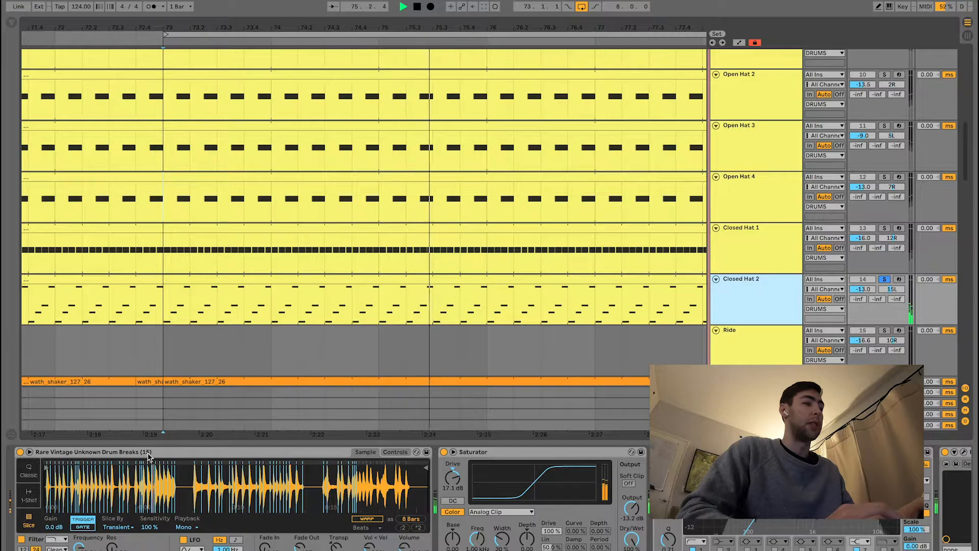
{"action": "left_click", "coordinate": [119, 486]}
{"action": "key", "text": "space"}
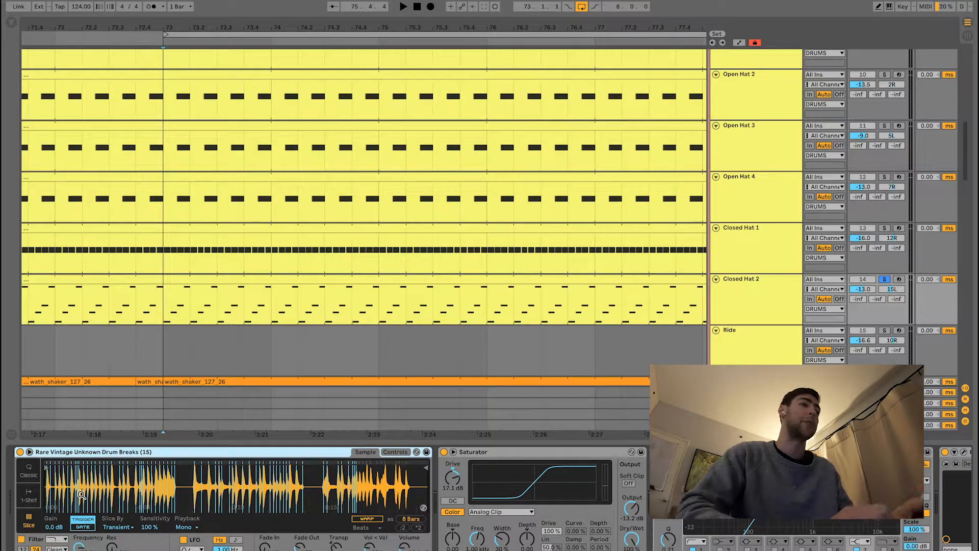
Select the tracks from Shaker to Perc 6 and solo them all together.
{"action": "scroll", "coordinate": [82, 494], "scroll_direction": "right", "scroll_amount": 1}
{"action": "scroll", "coordinate": [202, 289], "scroll_direction": "down", "scroll_amount": 10}
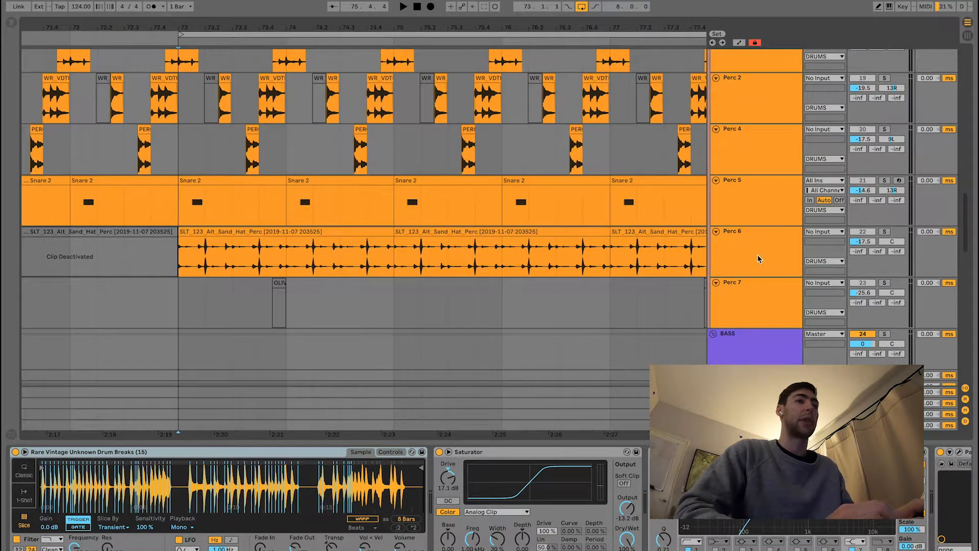
{"action": "left_click", "coordinate": [759, 259]}
{"action": "scroll", "coordinate": [759, 260], "scroll_direction": "up", "scroll_amount": 5}
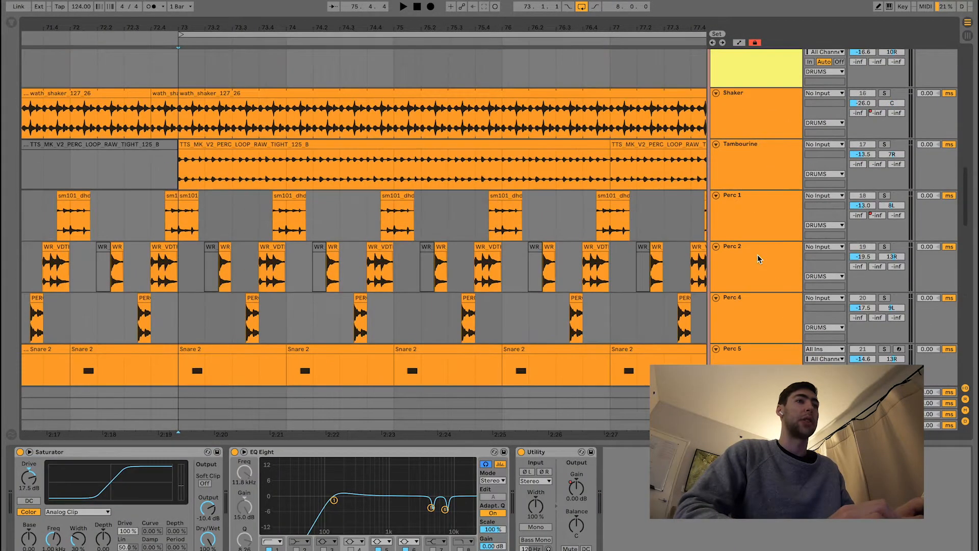
{"action": "left_click", "coordinate": [760, 117], "text": "shift"}
{"action": "left_click", "coordinate": [885, 94]}
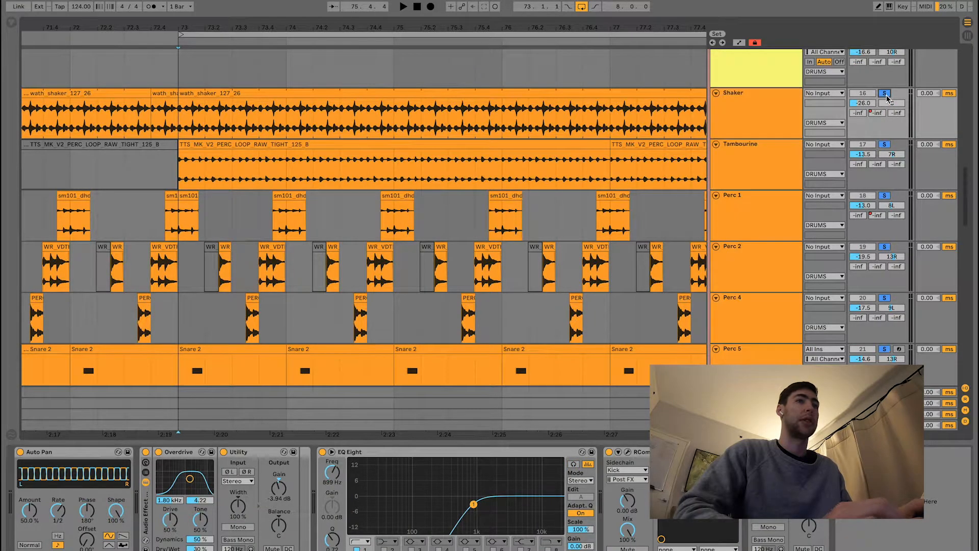
Listen to the soloed shaker, tambourine and percussion tracks from bar 73 while viewing their clips across the groove section.
{"action": "scroll", "coordinate": [272, 115], "scroll_direction": "down", "scroll_amount": 1}
{"action": "key", "text": "space"}
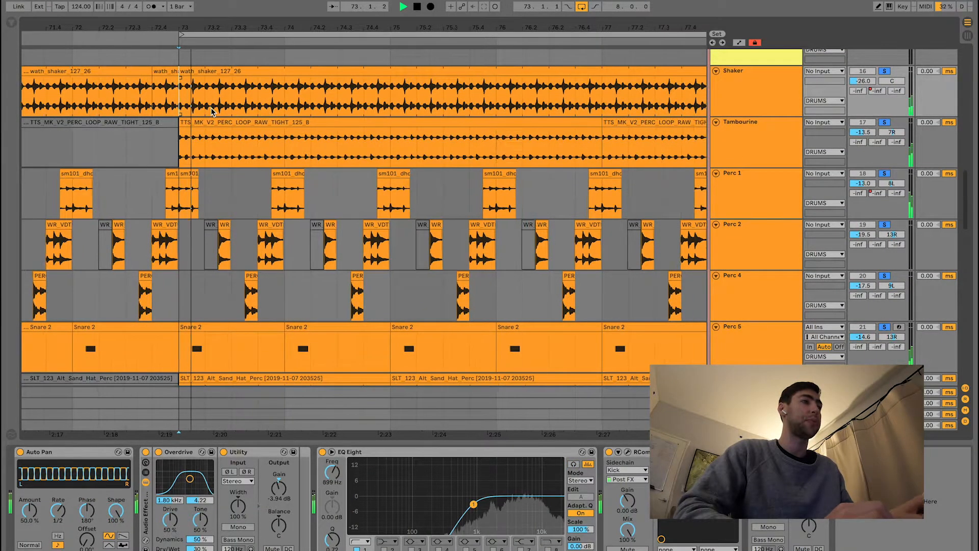
{"action": "scroll", "coordinate": [212, 111], "scroll_direction": "down", "scroll_amount": 5}
{"action": "scroll", "coordinate": [212, 111], "scroll_direction": "down", "scroll_amount": 2}
{"action": "scroll", "coordinate": [212, 112], "scroll_direction": "right", "scroll_amount": 1}
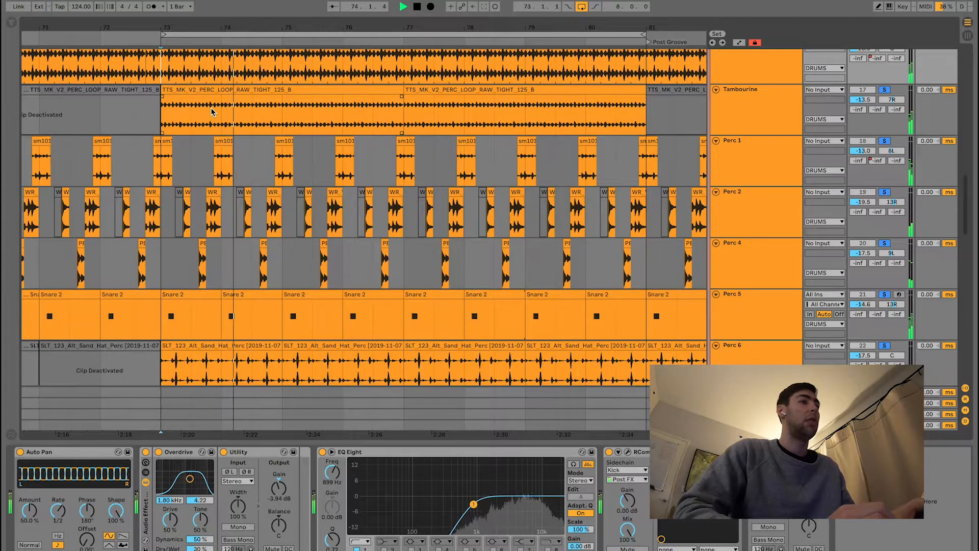
{"action": "key", "text": "space"}
Solo only the Shaker and Tambourine tracks and listen to them together from the Shaker clip at bar 73.
{"action": "scroll", "coordinate": [212, 111], "scroll_direction": "up", "scroll_amount": 8}
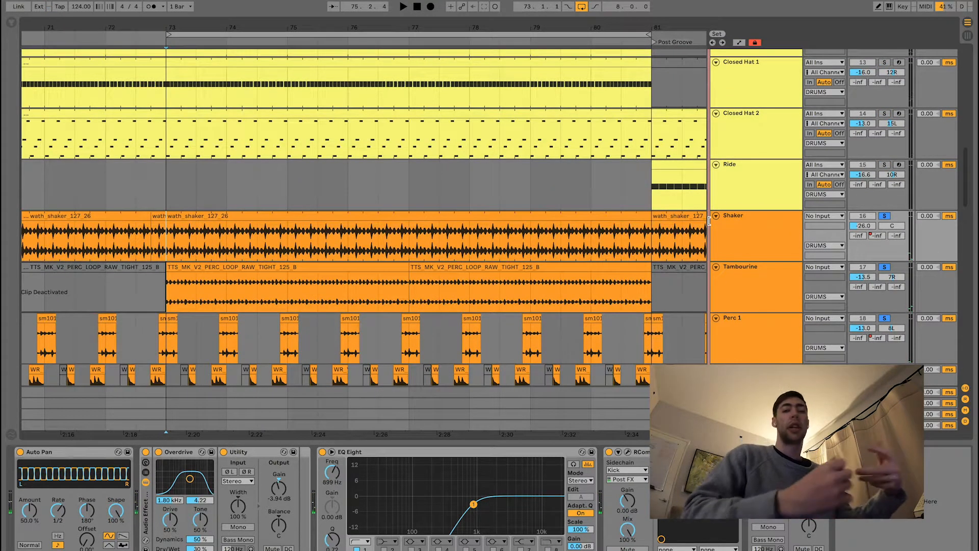
{"action": "left_click", "coordinate": [778, 239]}
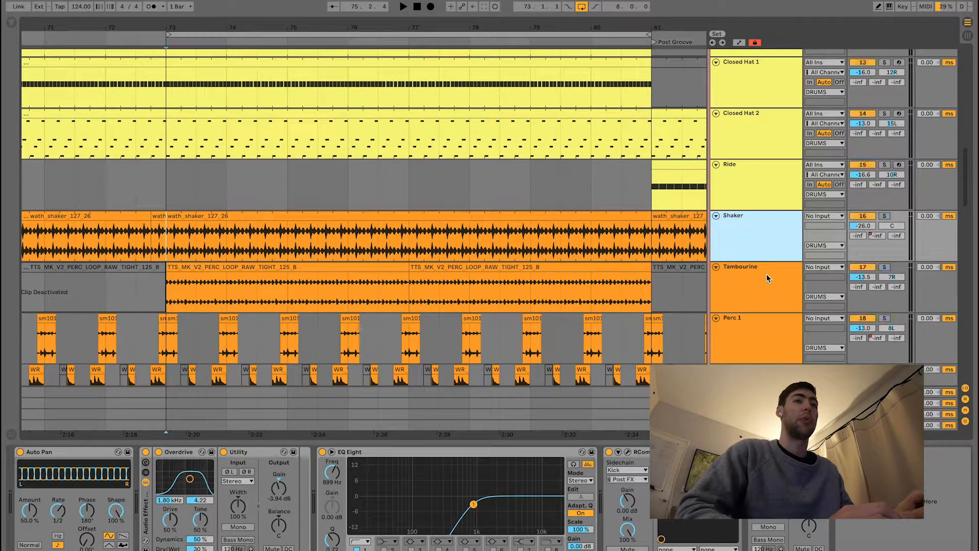
{"action": "left_click", "coordinate": [885, 269]}
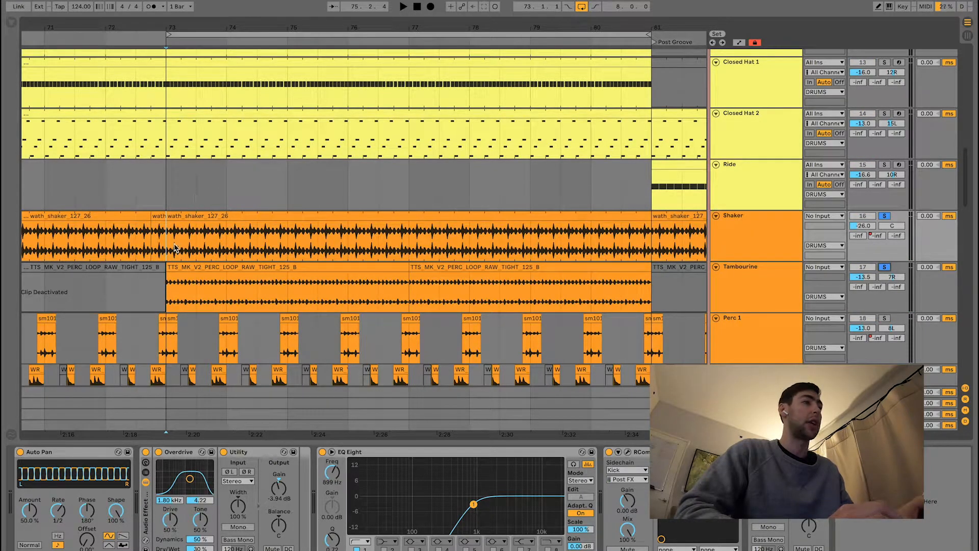
{"action": "left_click", "coordinate": [191, 218]}
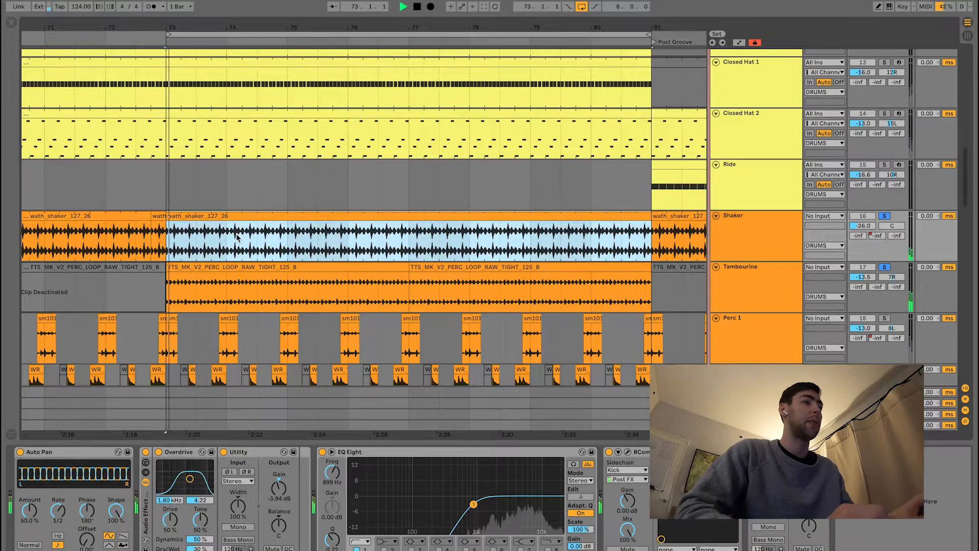
{"action": "key", "text": "space"}
{"action": "scroll", "coordinate": [236, 238], "scroll_direction": "down", "scroll_amount": 3}
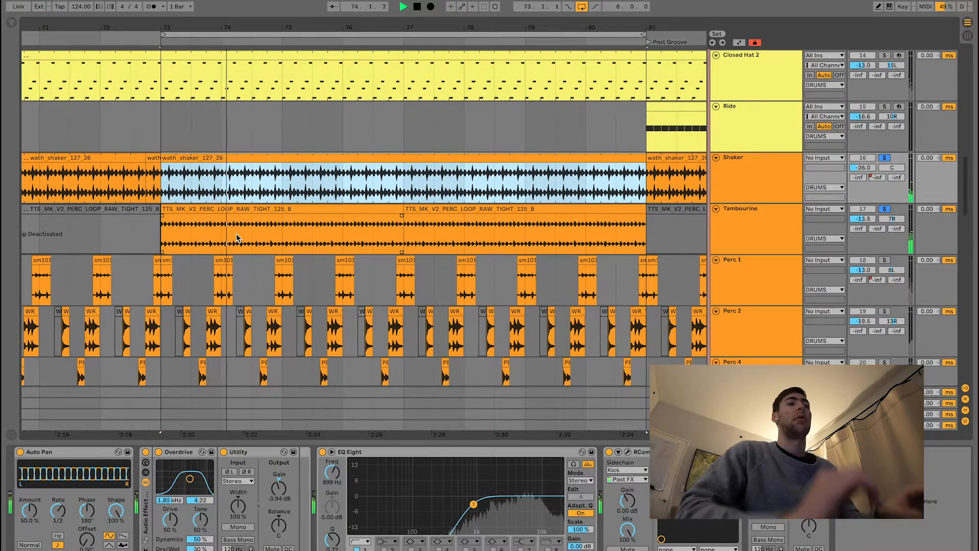
{"action": "key", "text": "space"}
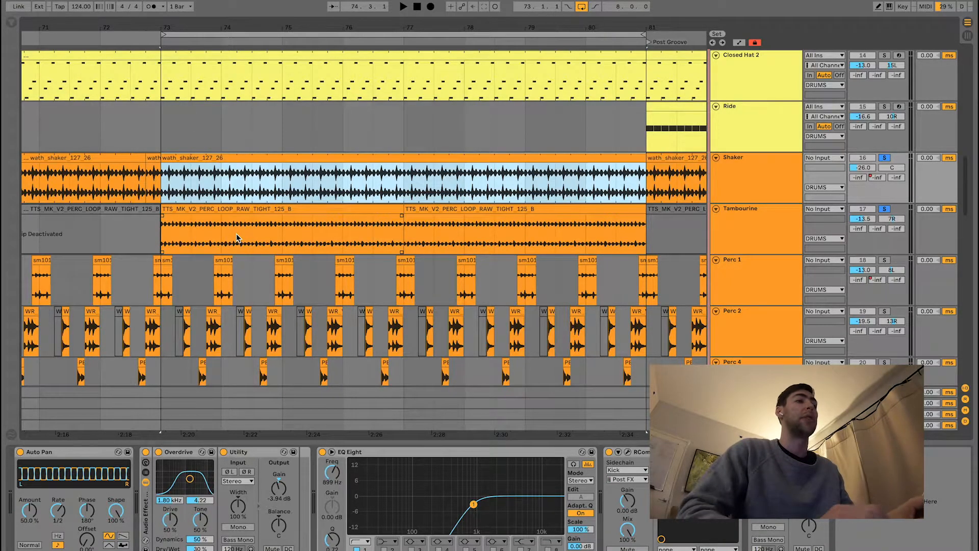
Solo the Perc 1, Perc 2, Perc 4 and Perc 5 tracks together and set the playback start to bar 73.
{"action": "scroll", "coordinate": [236, 238], "scroll_direction": "down", "scroll_amount": 5}
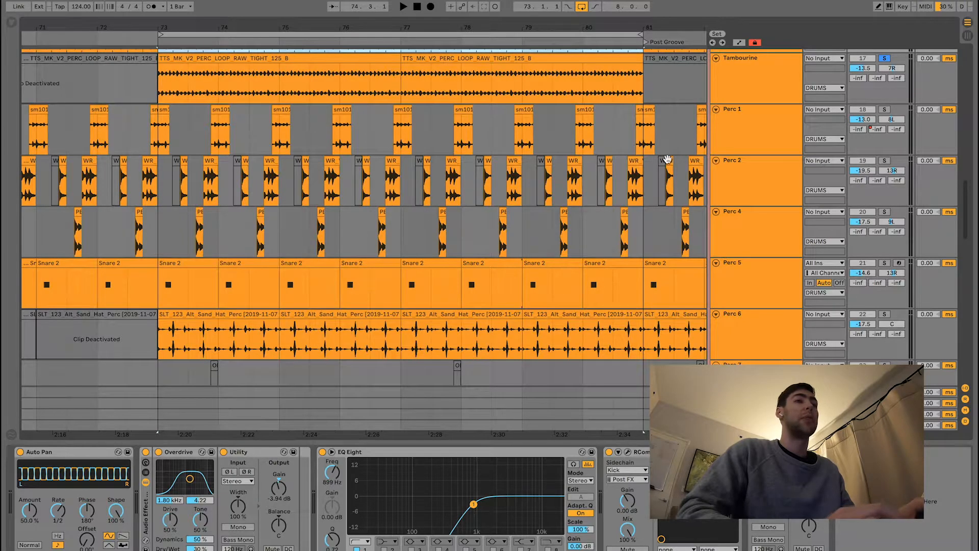
{"action": "left_click", "coordinate": [771, 138]}
{"action": "left_click", "coordinate": [777, 271], "text": "shift"}
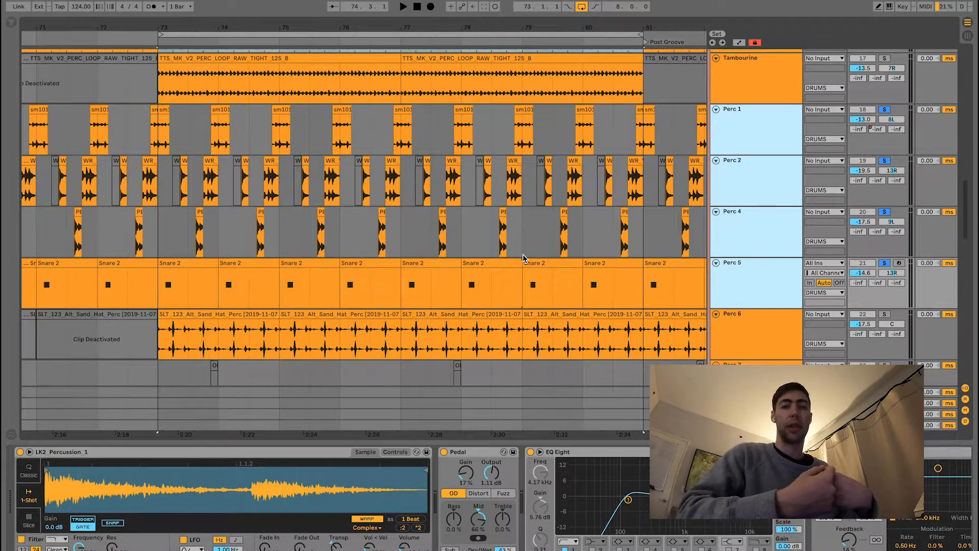
{"action": "left_click", "coordinate": [157, 146]}
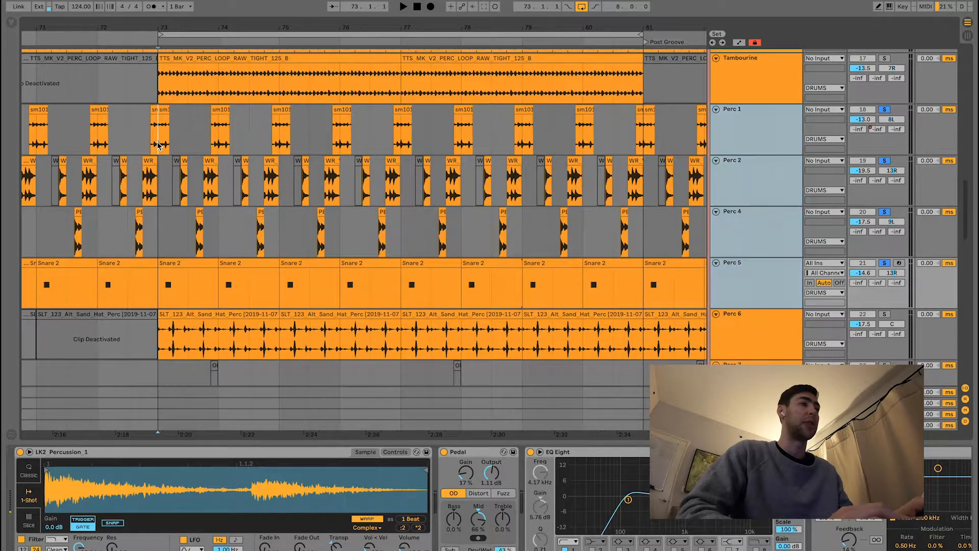
Listen to the soloed Perc 1, Perc 2, Perc 4 and Perc 5 tracks together from bar 73.
{"action": "scroll", "coordinate": [158, 145], "scroll_direction": "up", "scroll_amount": 2}
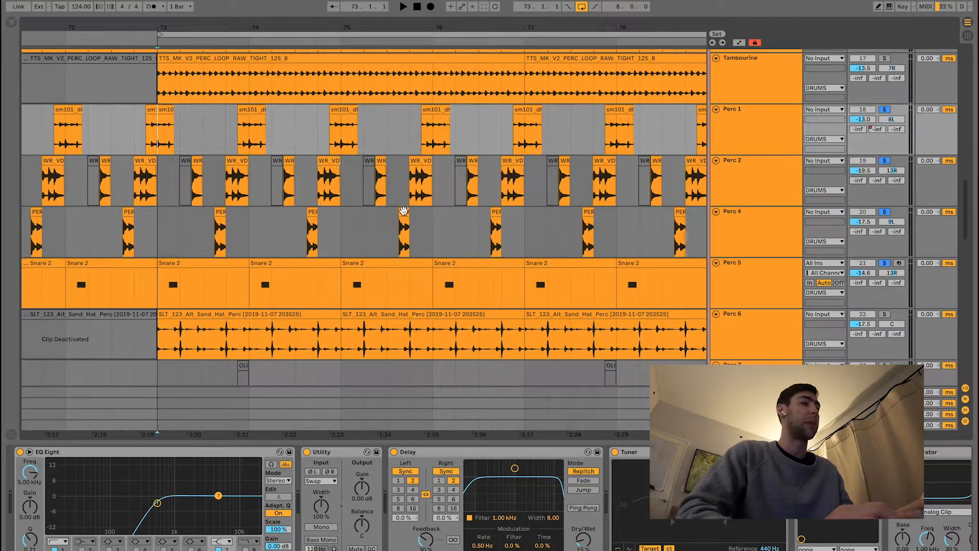
{"action": "key", "text": "space"}
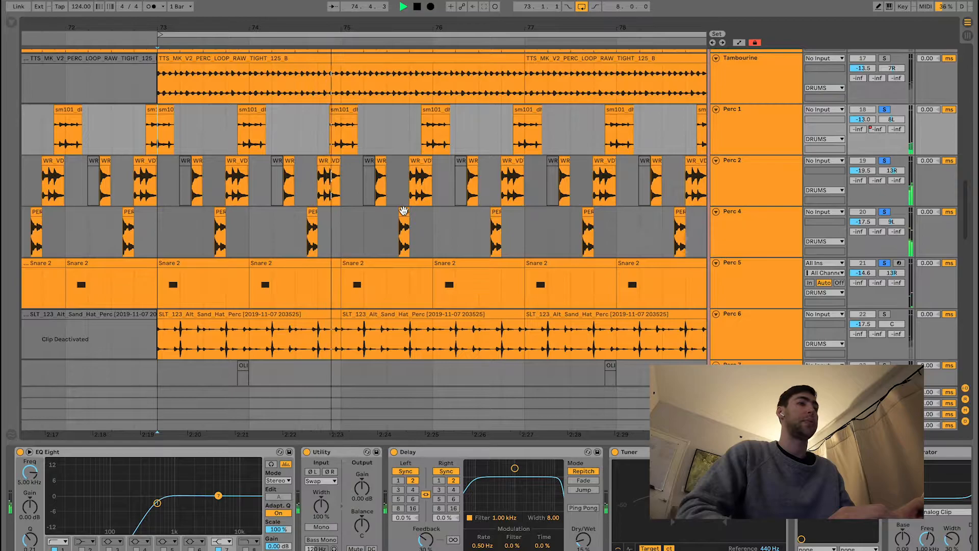
{"action": "key", "text": "space"}
Solo only the Perc 6 track and listen to its Sand Hat loop from the clip at bar 73.
{"action": "scroll", "coordinate": [403, 211], "scroll_direction": "down", "scroll_amount": 3}
{"action": "scroll", "coordinate": [403, 210], "scroll_direction": "down", "scroll_amount": 3}
{"action": "scroll", "coordinate": [403, 210], "scroll_direction": "down", "scroll_amount": 1}
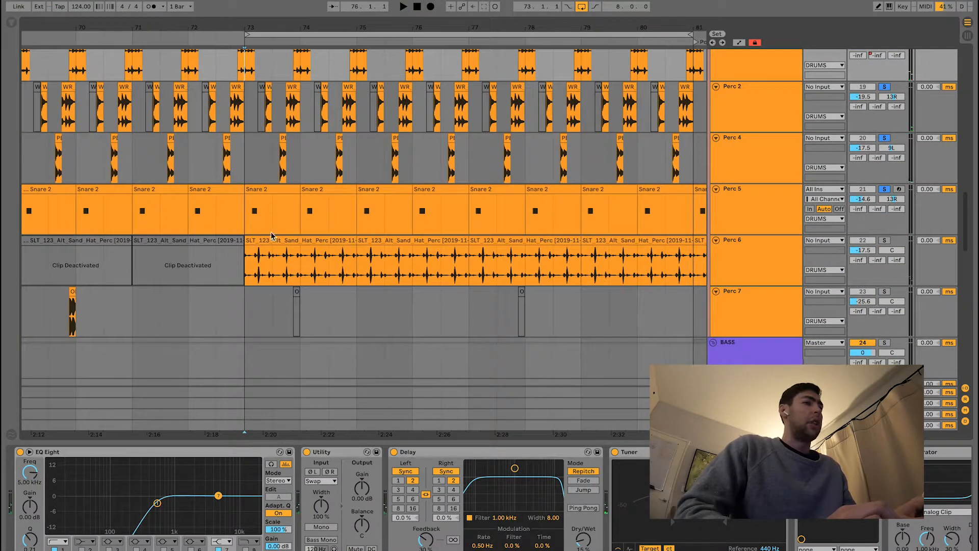
{"action": "left_click", "coordinate": [266, 235]}
{"action": "left_click", "coordinate": [885, 240]}
{"action": "key", "text": "space"}
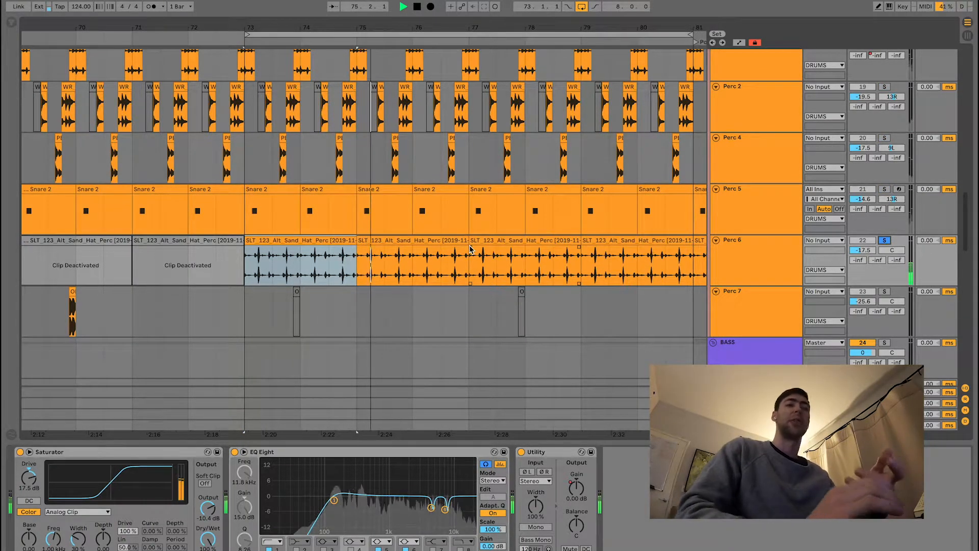
{"action": "key", "text": "space"}
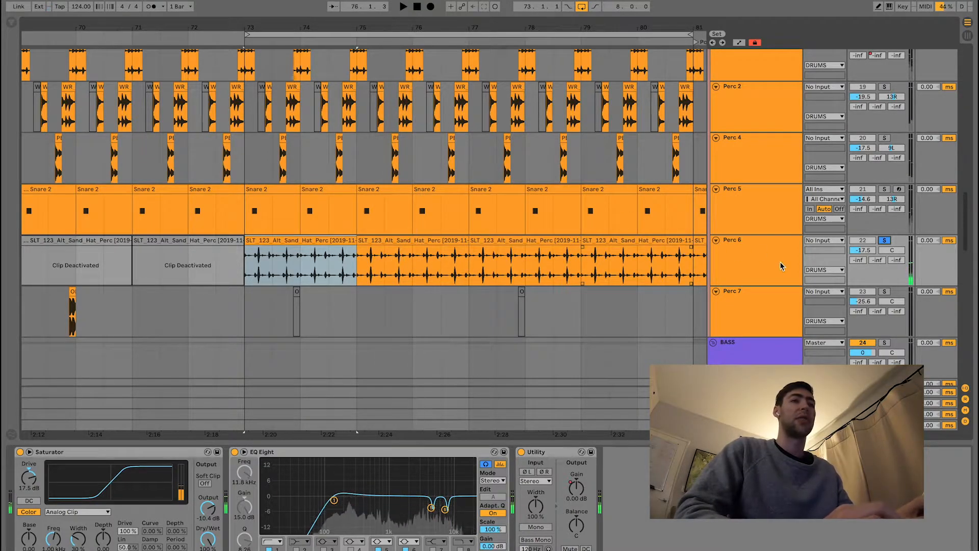
Select the range of drum tracks from Perc 6 up through the hats and solo them all together.
{"action": "left_click", "coordinate": [775, 263]}
{"action": "scroll", "coordinate": [775, 264], "scroll_direction": "up", "scroll_amount": 10}
{"action": "scroll", "coordinate": [774, 264], "scroll_direction": "up", "scroll_amount": 5}
{"action": "left_click", "coordinate": [767, 230], "text": "shift"}
{"action": "key", "text": "s"}
{"action": "scroll", "coordinate": [387, 213], "scroll_direction": "down", "scroll_amount": 5}
Listen to the soloed drum tracks together from bar 73 while viewing the hat, shaker and percussion clips.
{"action": "left_click", "coordinate": [246, 163]}
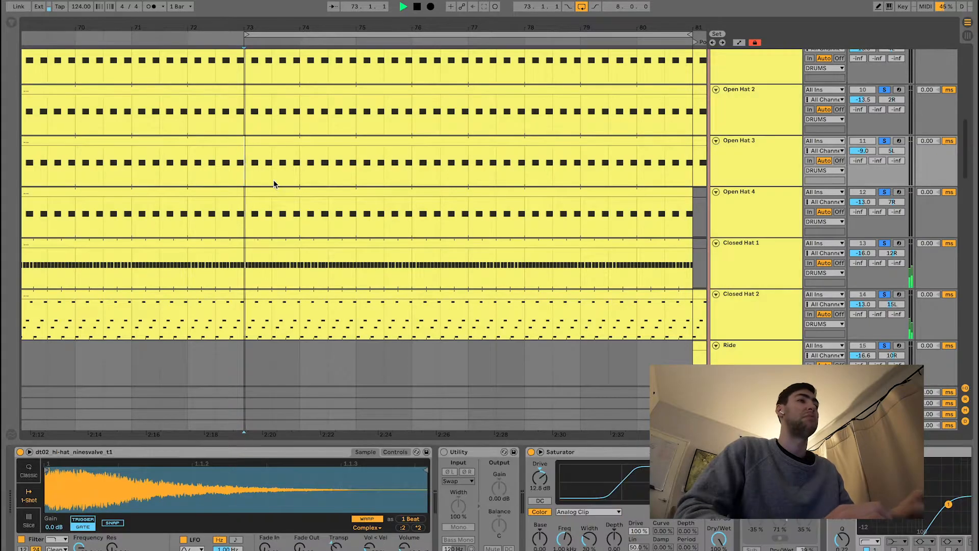
{"action": "key", "text": "space"}
{"action": "scroll", "coordinate": [273, 180], "scroll_direction": "down", "scroll_amount": 5}
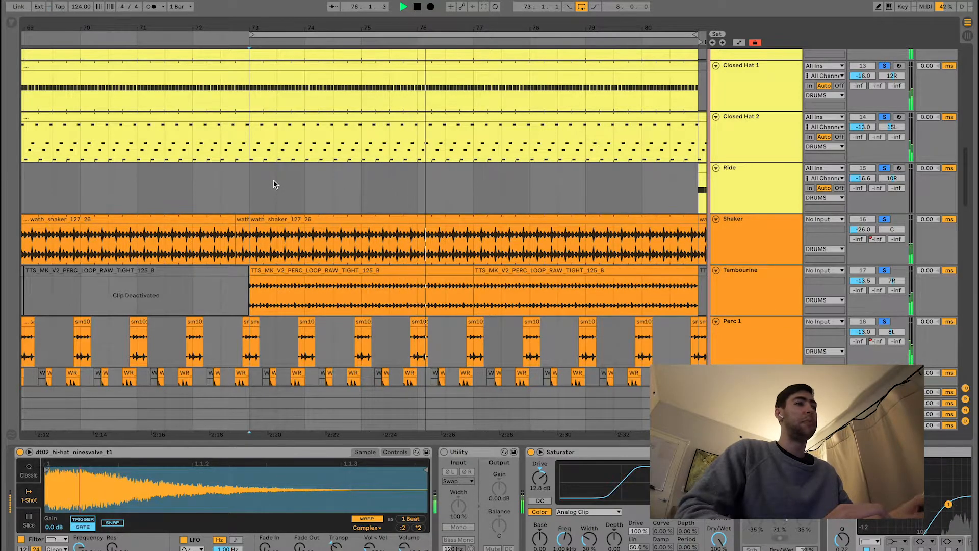
{"action": "key", "text": "space"}
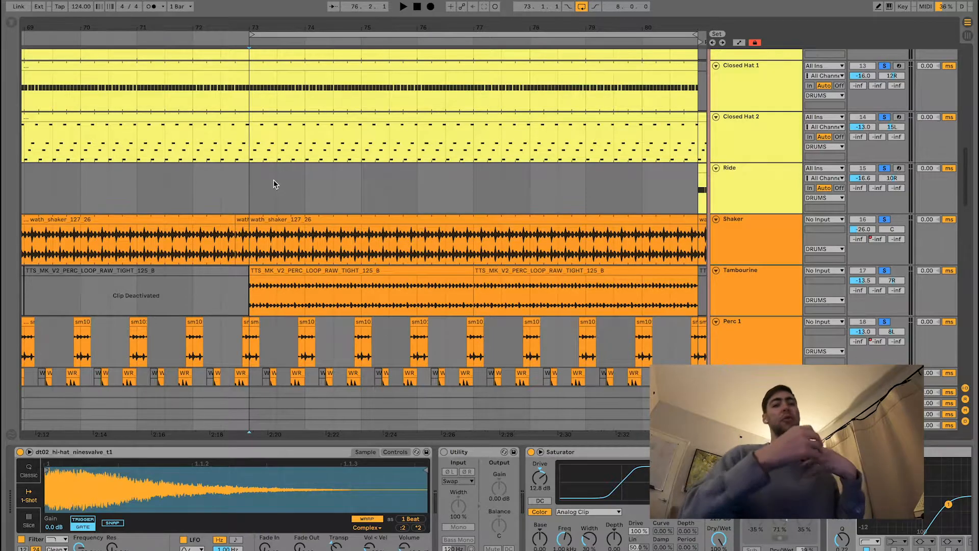
Solo only the Bass subgroup containing the Sub and Bass tracks and listen to it from bar 73.
{"action": "scroll", "coordinate": [274, 181], "scroll_direction": "down", "scroll_amount": 5}
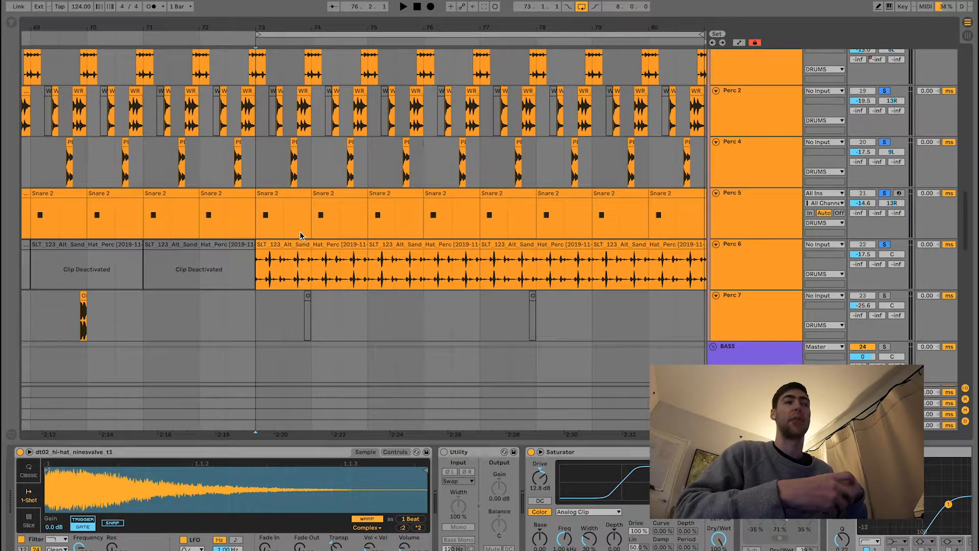
{"action": "scroll", "coordinate": [301, 236], "scroll_direction": "down", "scroll_amount": 4}
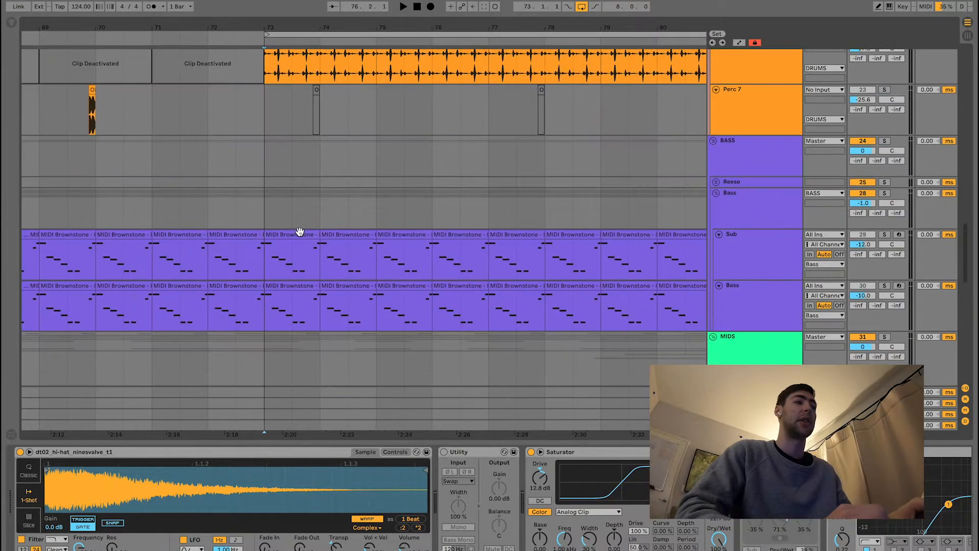
{"action": "scroll", "coordinate": [300, 232], "scroll_direction": "down", "scroll_amount": 4}
{"action": "scroll", "coordinate": [302, 235], "scroll_direction": "up", "scroll_amount": 3}
{"action": "left_click", "coordinate": [258, 235]}
{"action": "scroll", "coordinate": [257, 235], "scroll_direction": "up", "scroll_amount": 1}
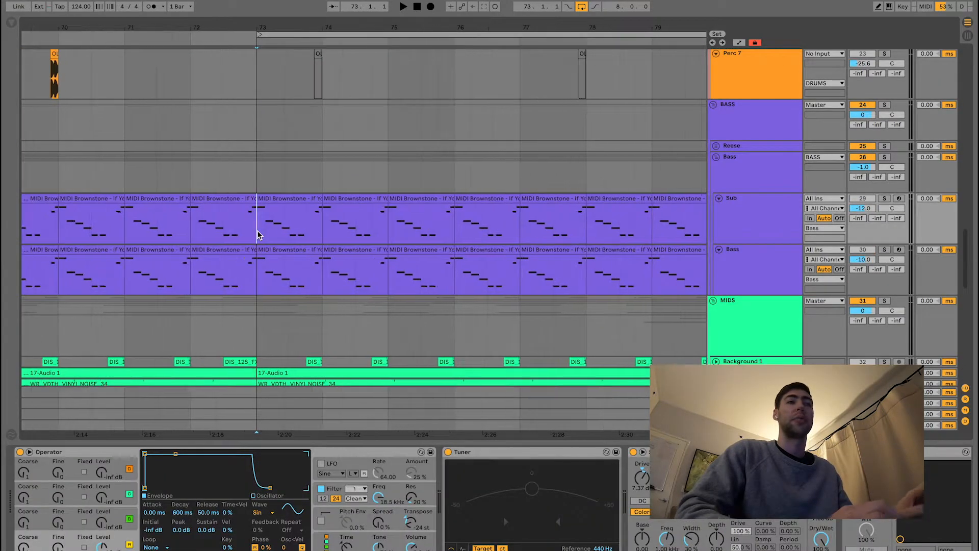
{"action": "left_click", "coordinate": [740, 161]}
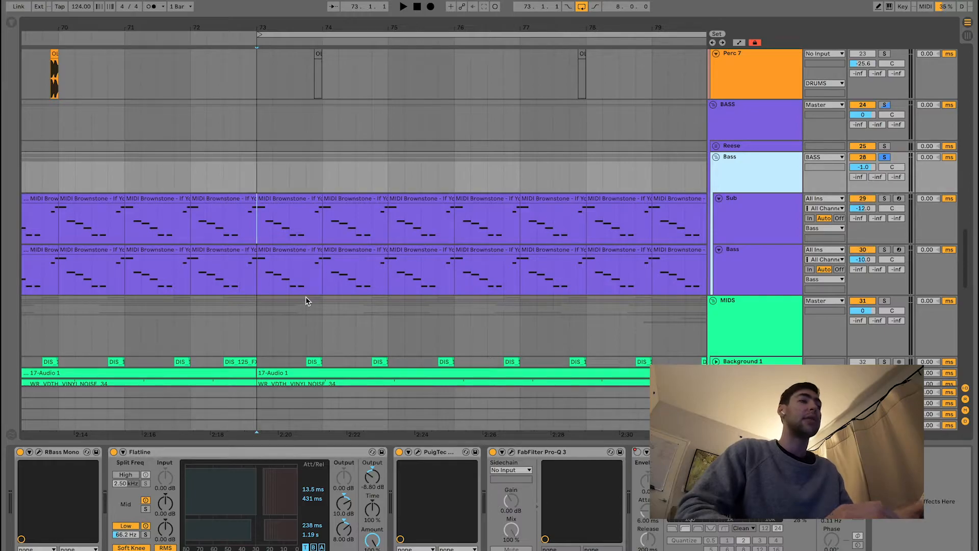
{"action": "key", "text": "space"}
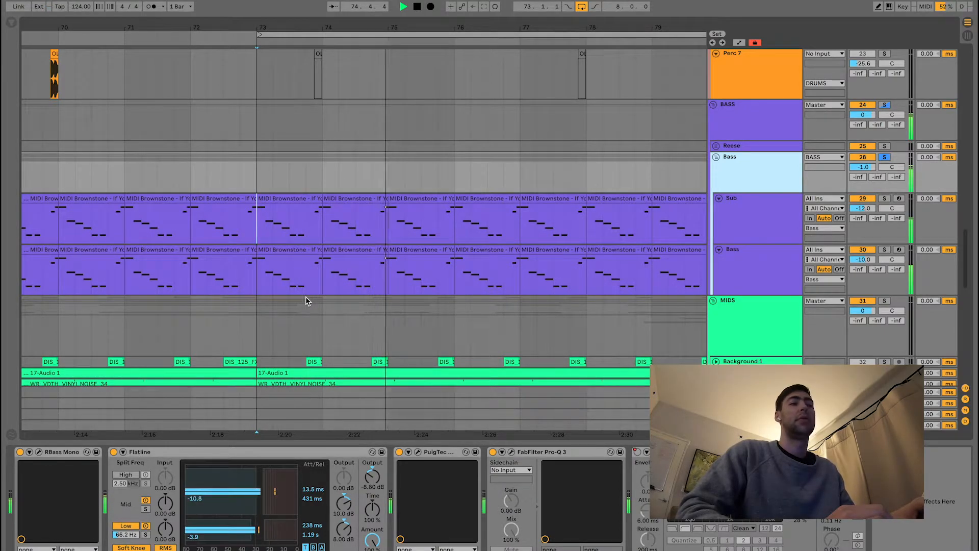
{"action": "key", "text": "space"}
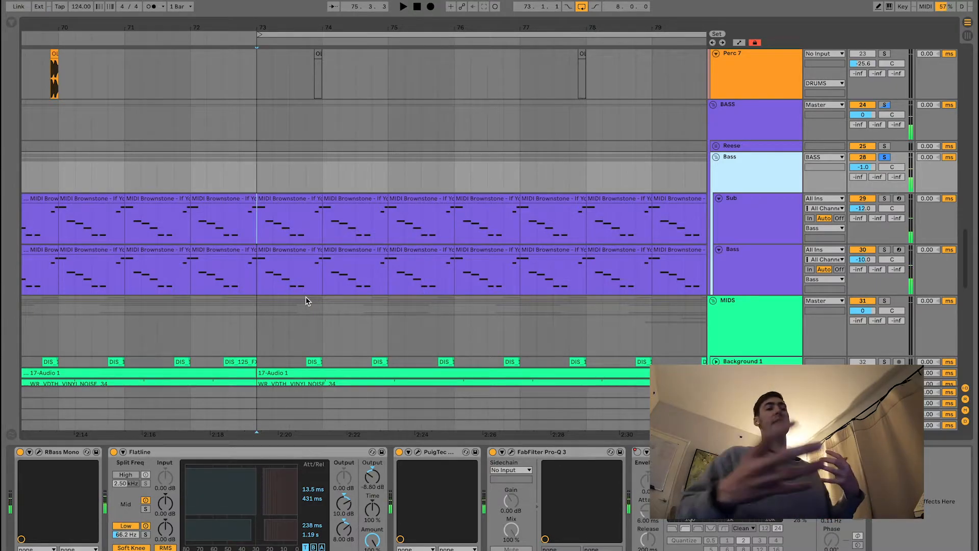
Open the Bass track's MIDI clip at bar 73, examine its note pattern, and return to the track's devices.
{"action": "double_click", "coordinate": [294, 254]}
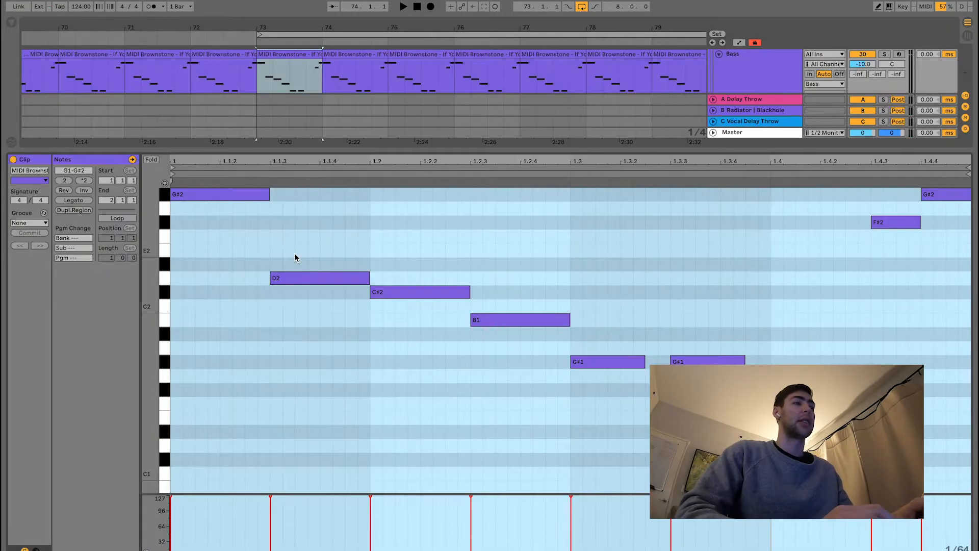
{"action": "scroll", "coordinate": [327, 325], "scroll_direction": "up", "scroll_amount": 1}
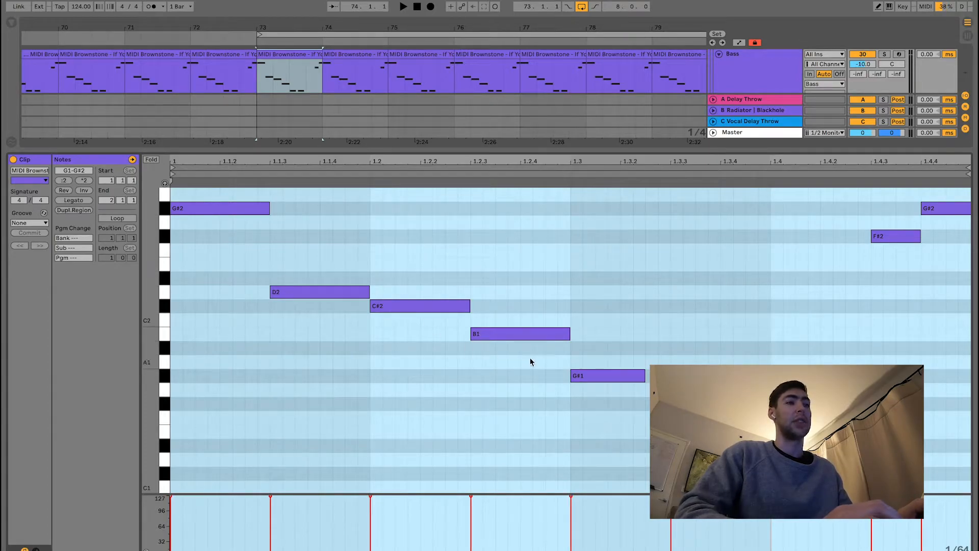
{"action": "key", "text": "shift+Tab"}
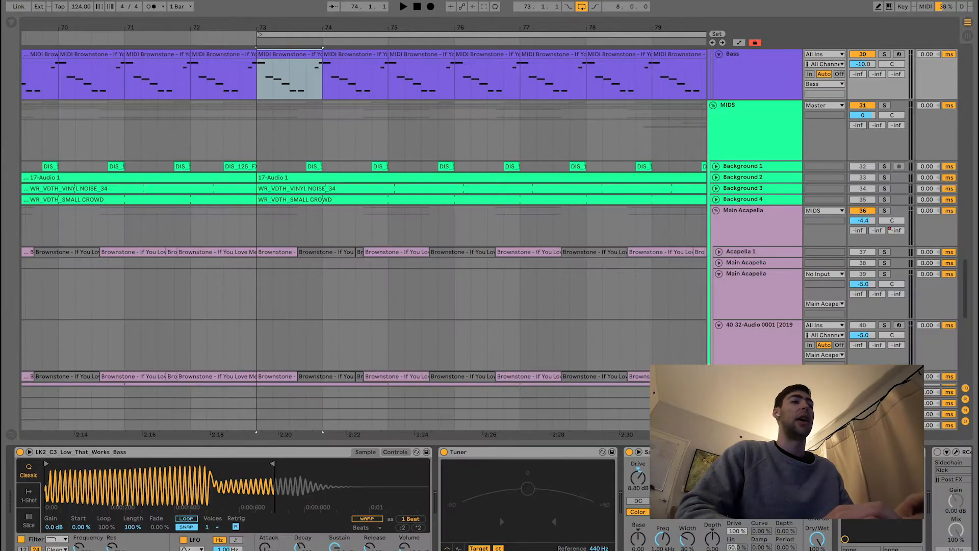
Unfold the Acapella 1 track, solo it, and listen from the active vocal clip between bars 70 and 72.
{"action": "scroll", "coordinate": [402, 299], "scroll_direction": "up", "scroll_amount": 5}
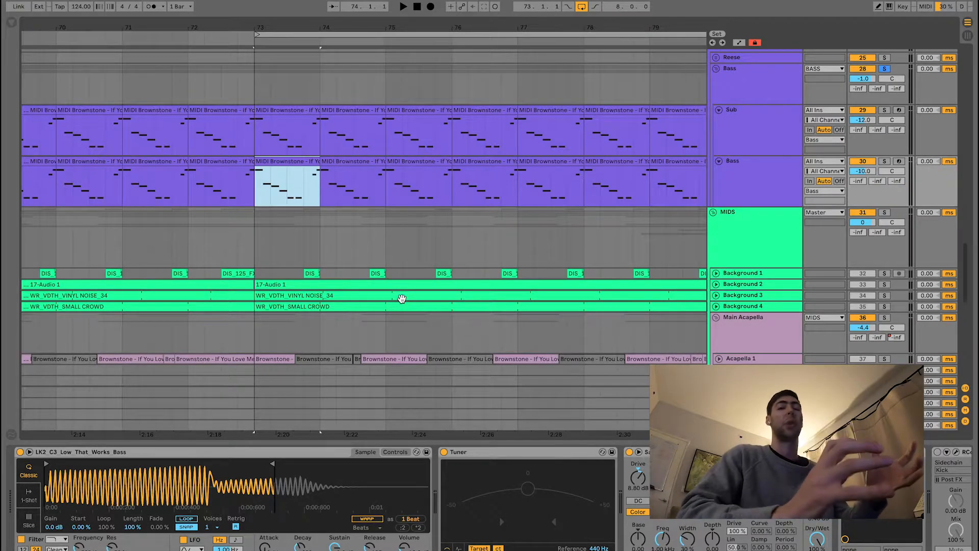
{"action": "scroll", "coordinate": [300, 186], "scroll_direction": "down", "scroll_amount": 5}
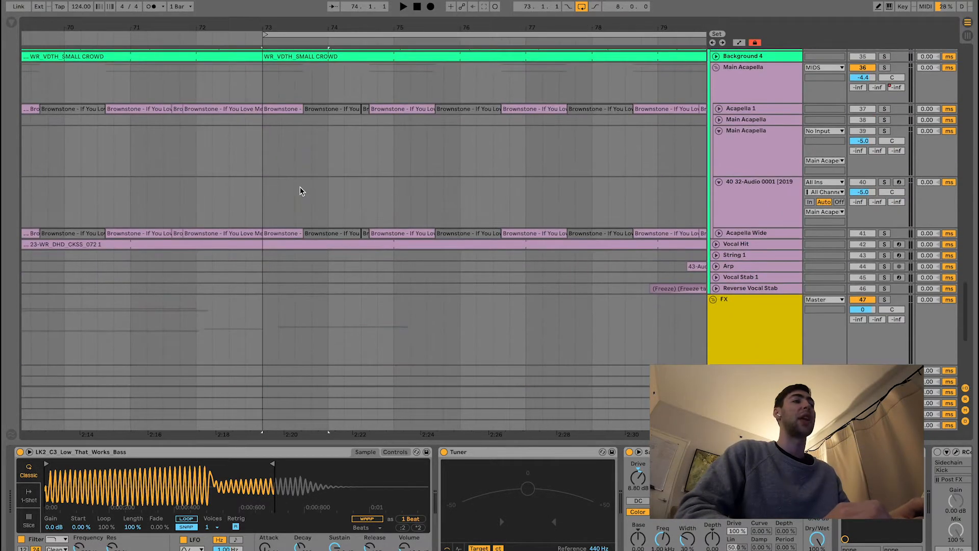
{"action": "left_click", "coordinate": [717, 109]}
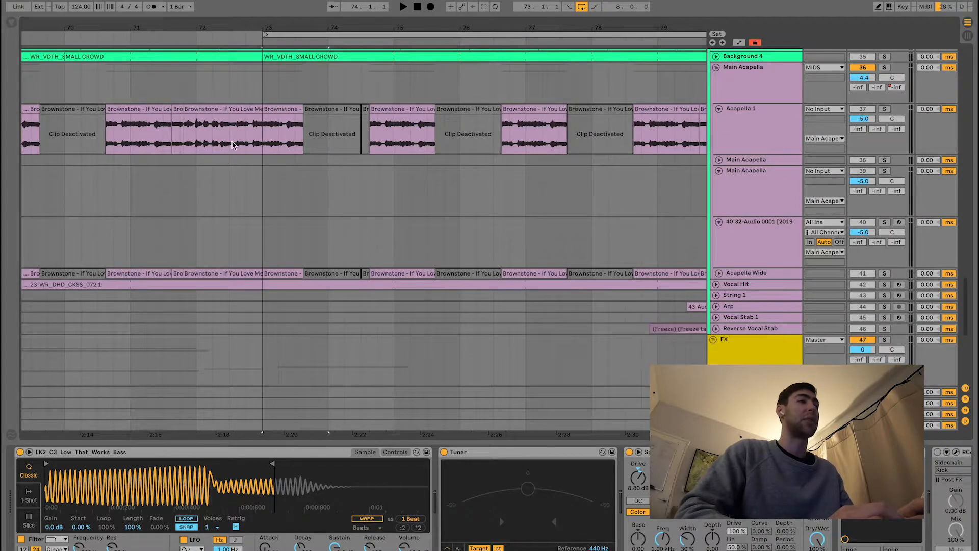
{"action": "left_click", "coordinate": [218, 108]}
{"action": "scroll", "coordinate": [190, 181], "scroll_direction": "up", "scroll_amount": 1}
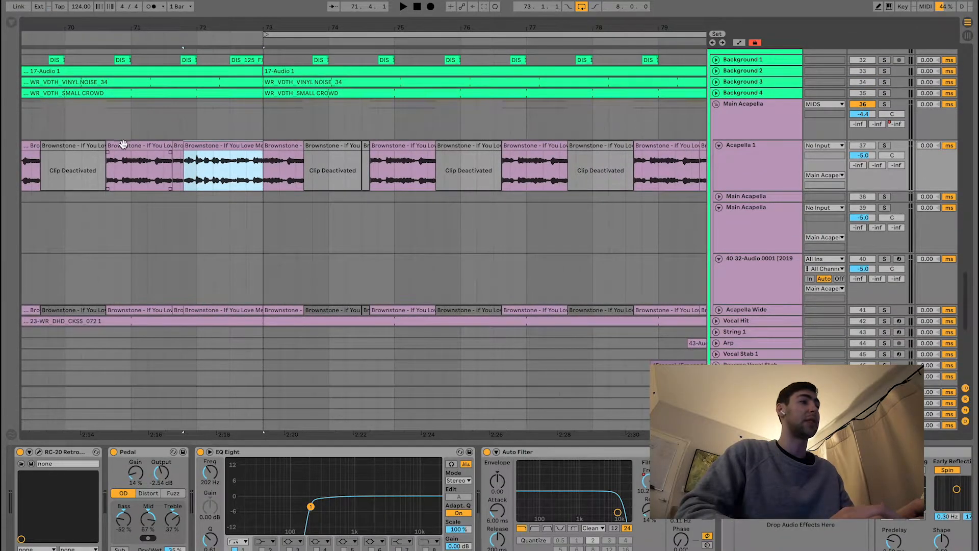
{"action": "left_click", "coordinate": [123, 146]}
{"action": "key", "text": "space"}
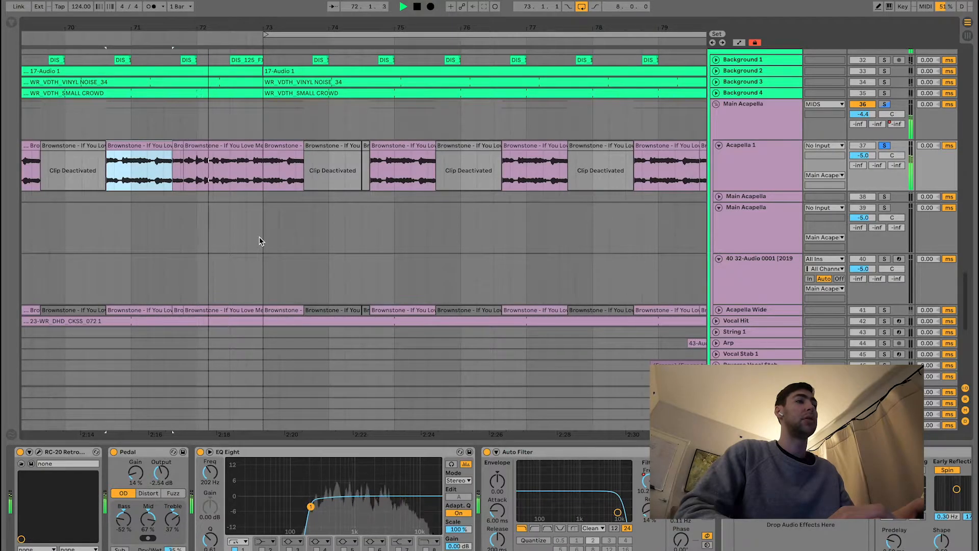
{"action": "key", "text": "space"}
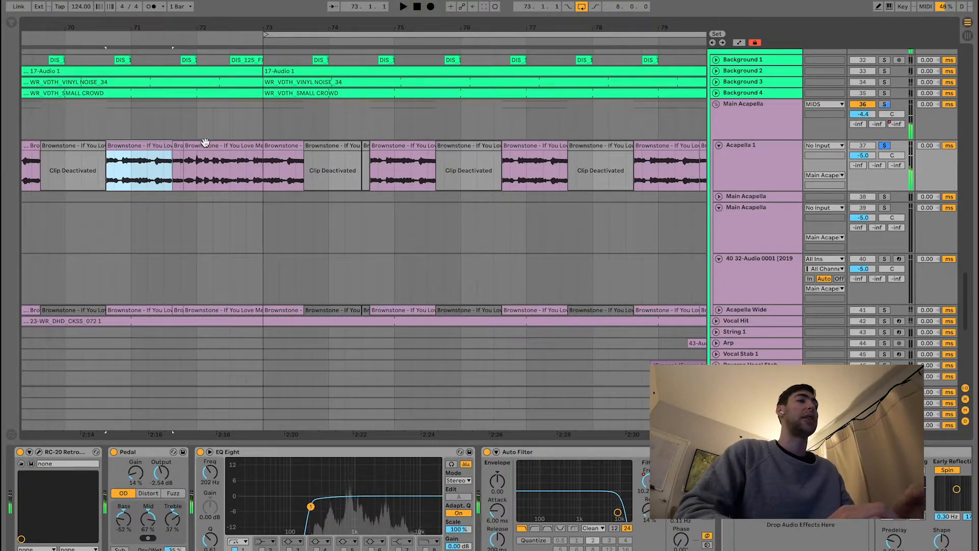
Show the Convert Melody to New MIDI Track option for the Acapella 1 clip ending at bar 73, without applying it.
{"action": "left_click", "coordinate": [208, 146]}
{"action": "right_click", "coordinate": [209, 146]}
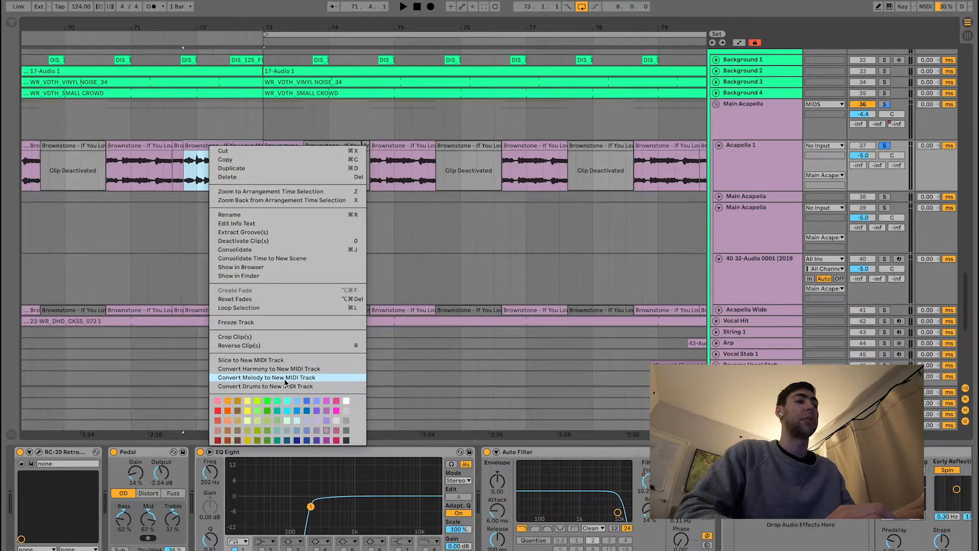
{"action": "left_click", "coordinate": [440, 247]}
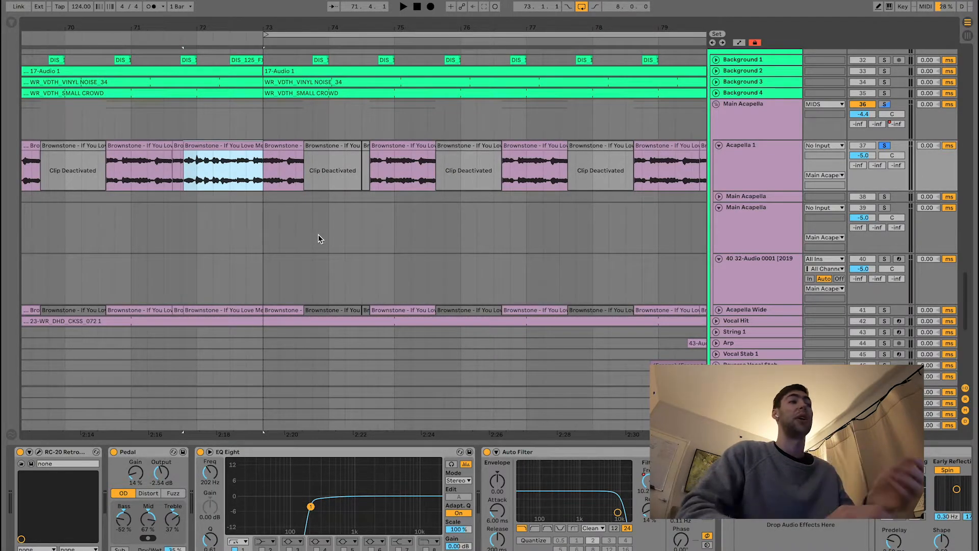
Compare the Bass and Sub MIDI clips at bar 73 with the active Acapella 1 clip between bars 70 and 72.
{"action": "scroll", "coordinate": [320, 238], "scroll_direction": "up", "scroll_amount": 2}
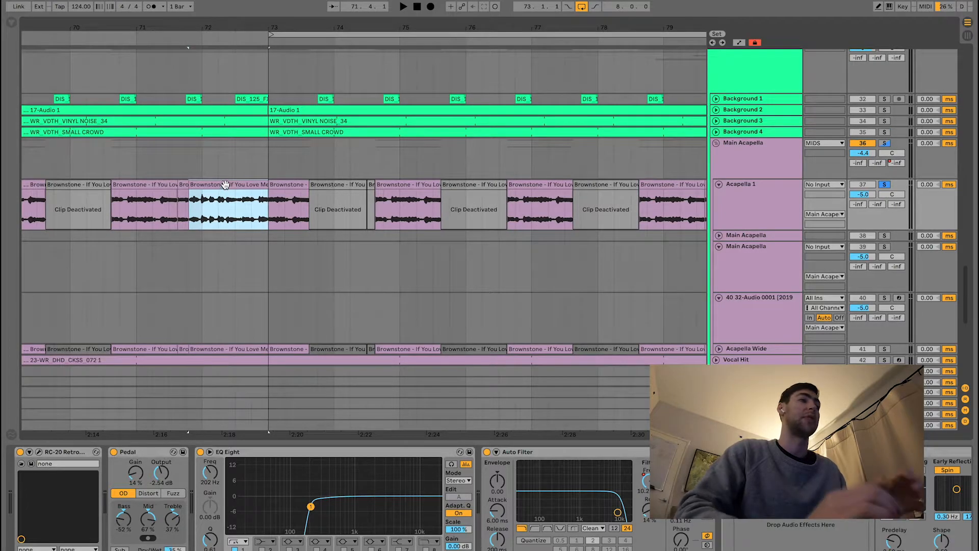
{"action": "scroll", "coordinate": [366, 115], "scroll_direction": "up", "scroll_amount": 4}
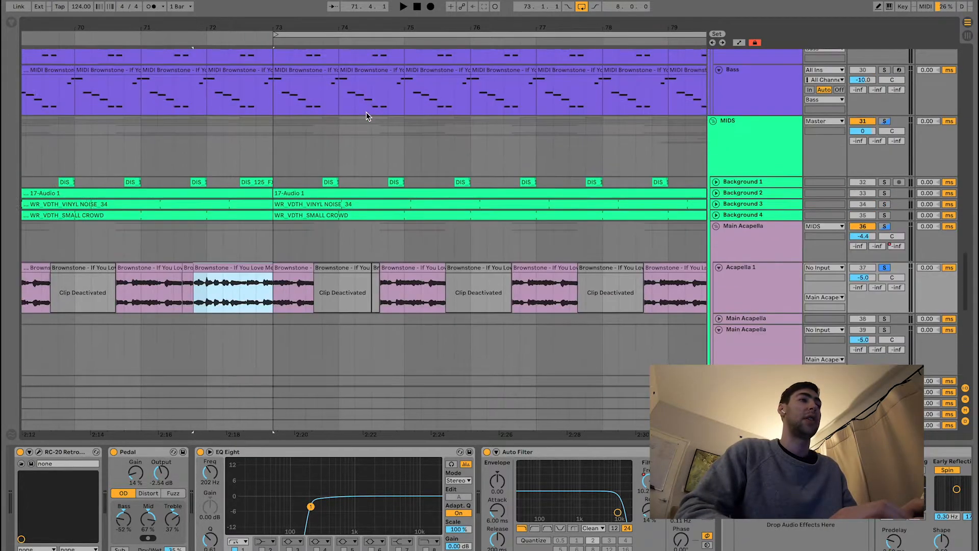
{"action": "scroll", "coordinate": [366, 116], "scroll_direction": "up", "scroll_amount": 3}
{"action": "left_click", "coordinate": [310, 131]}
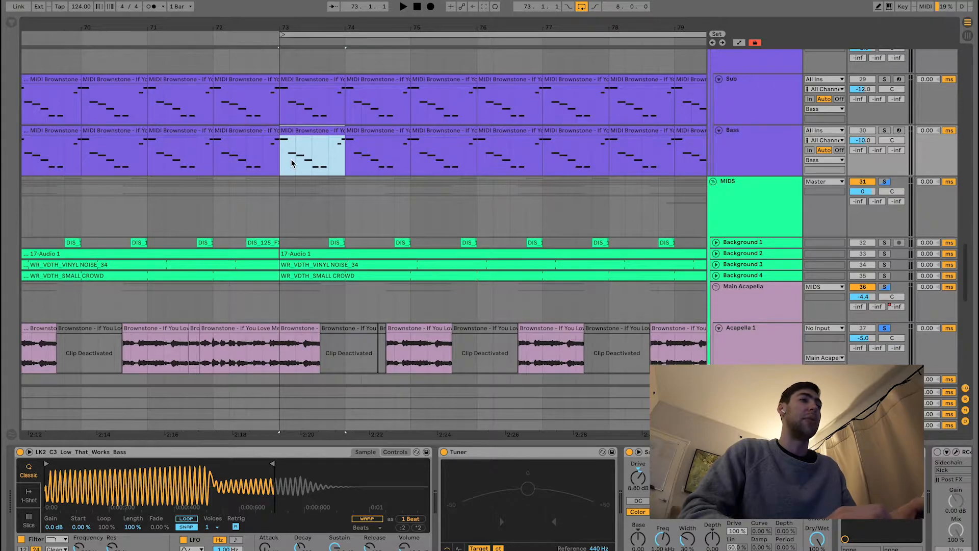
{"action": "scroll", "coordinate": [315, 96], "scroll_direction": "down", "scroll_amount": 1}
{"action": "left_click", "coordinate": [316, 92], "text": "shift"}
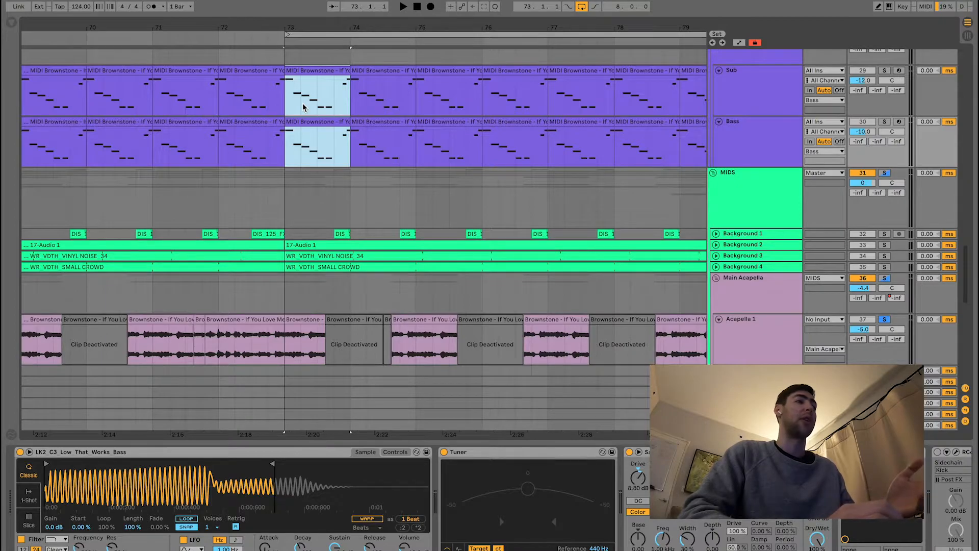
{"action": "left_click", "coordinate": [348, 162]}
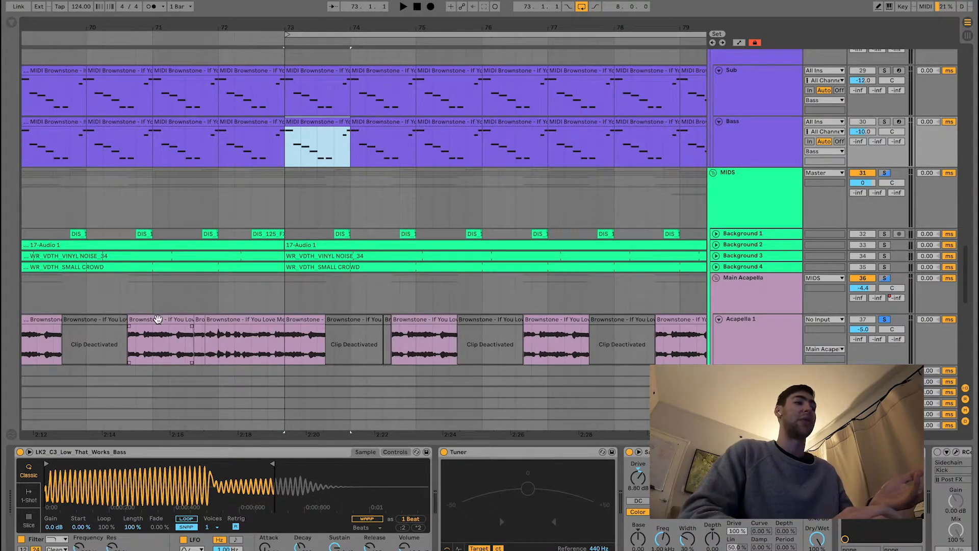
{"action": "left_click", "coordinate": [159, 336]}
{"action": "scroll", "coordinate": [158, 320], "scroll_direction": "down", "scroll_amount": 2}
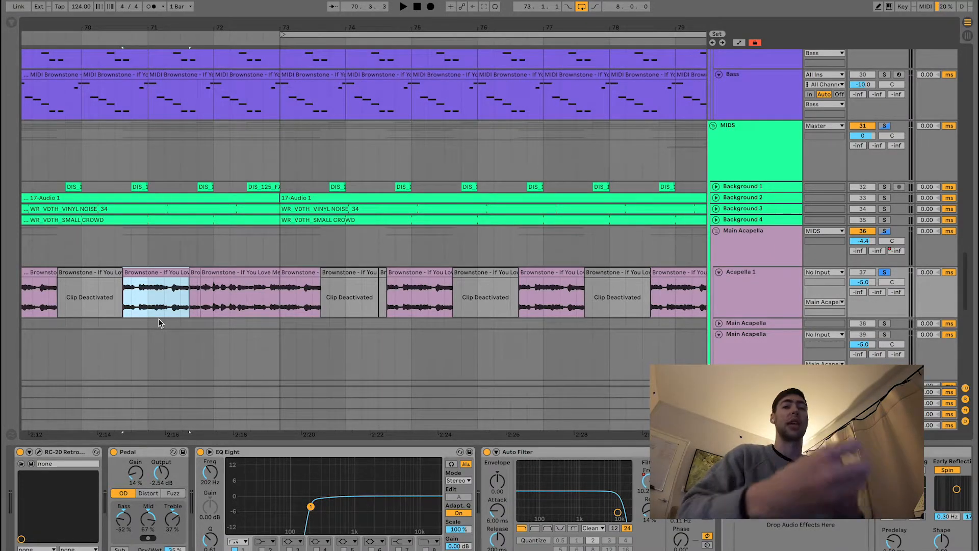
Examine the Sub track's device chain from Operator to FabFilter Pro-Q 3, and display the Bass track's devices from its bar 73 clip.
{"action": "scroll", "coordinate": [214, 230], "scroll_direction": "up", "scroll_amount": 3}
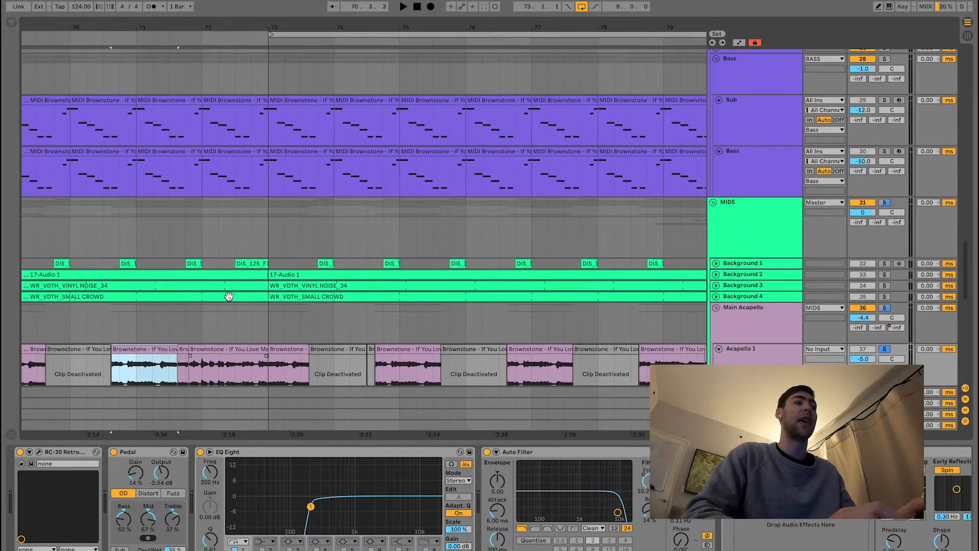
{"action": "left_click", "coordinate": [265, 131]}
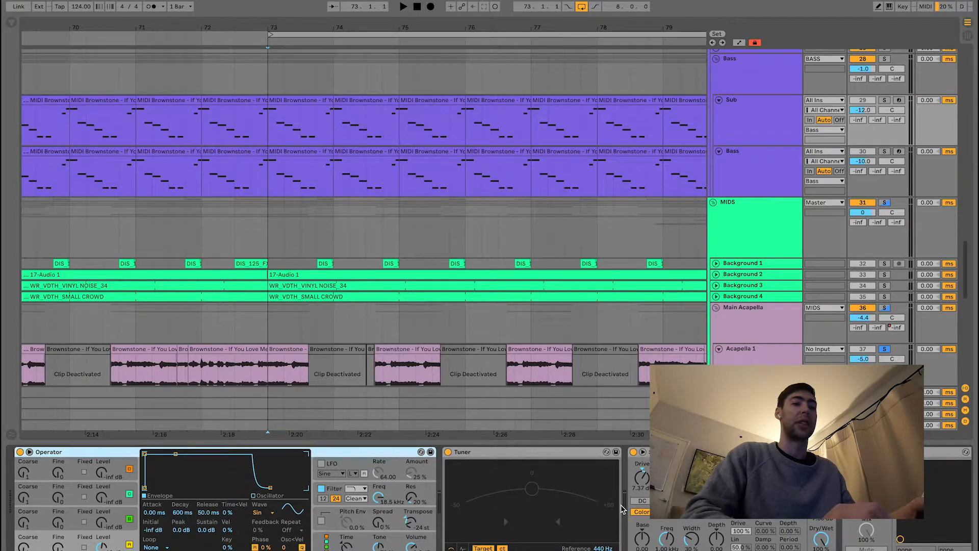
{"action": "scroll", "coordinate": [621, 506], "scroll_direction": "right", "scroll_amount": 4}
{"action": "scroll", "coordinate": [676, 521], "scroll_direction": "right", "scroll_amount": 3}
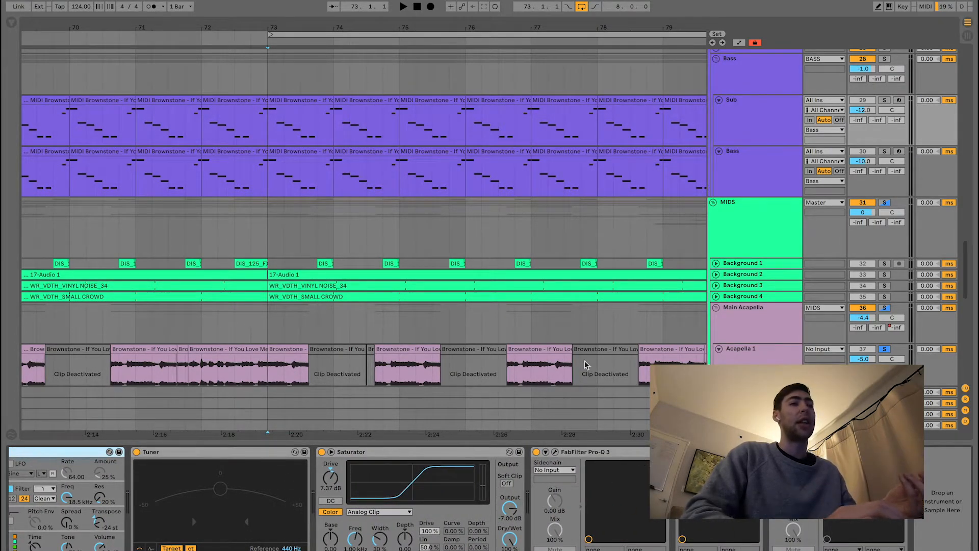
{"action": "left_click", "coordinate": [285, 149]}
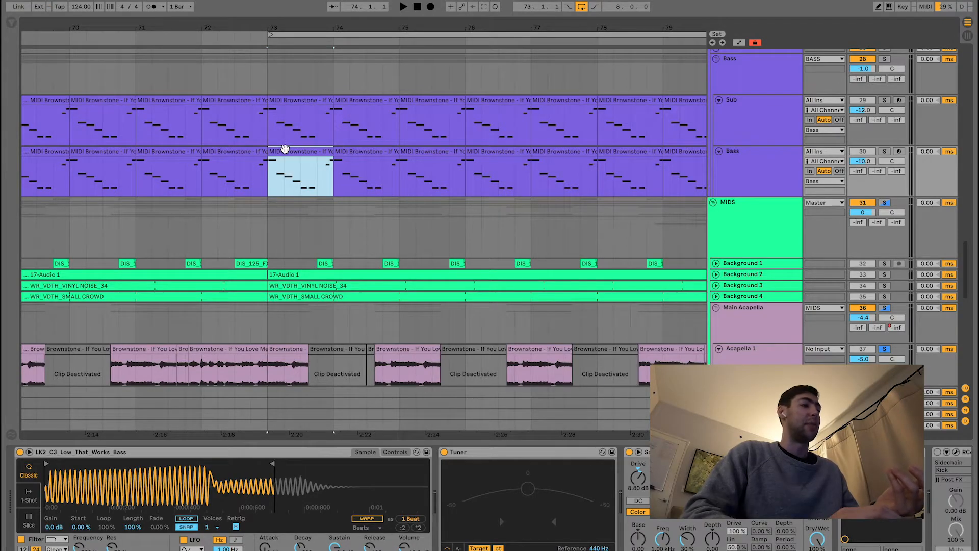
Solo the Bass track, listen to it briefly from bar 73, and remove its solo.
{"action": "left_click", "coordinate": [743, 169]}
{"action": "key", "text": "space"}
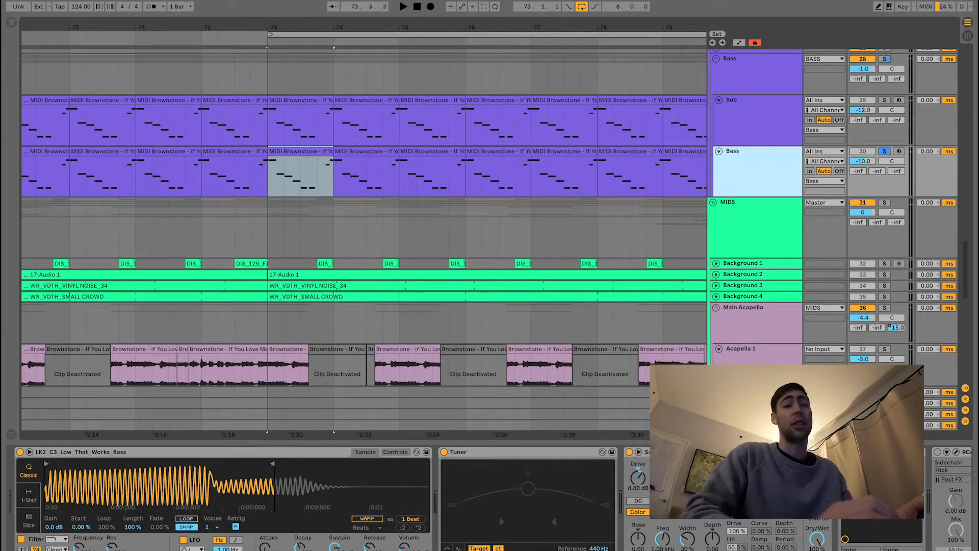
{"action": "key", "text": "s"}
Unfold the Background 1 to Background 4 tracks in the MIDS group and place the playback start at bar 73.
{"action": "scroll", "coordinate": [427, 237], "scroll_direction": "down", "scroll_amount": 5}
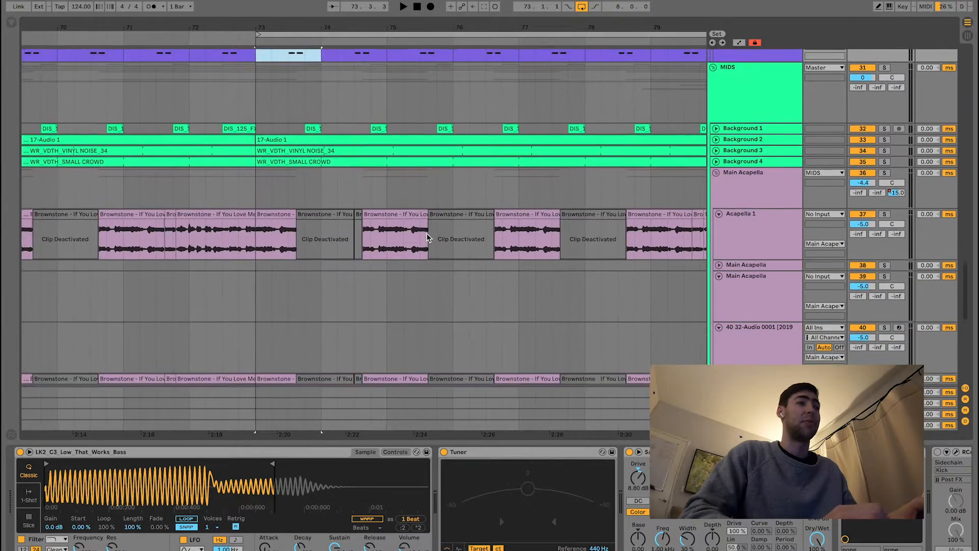
{"action": "left_click", "coordinate": [716, 137], "text": "alt"}
{"action": "scroll", "coordinate": [300, 179], "scroll_direction": "up", "scroll_amount": 1}
{"action": "left_click", "coordinate": [259, 130]}
{"action": "scroll", "coordinate": [465, 142], "scroll_direction": "right", "scroll_amount": 1}
{"action": "scroll", "coordinate": [465, 143], "scroll_direction": "up", "scroll_amount": 1}
Solo Background 1 through Background 4 together and listen to them from bar 73.
{"action": "left_click", "coordinate": [763, 153]}
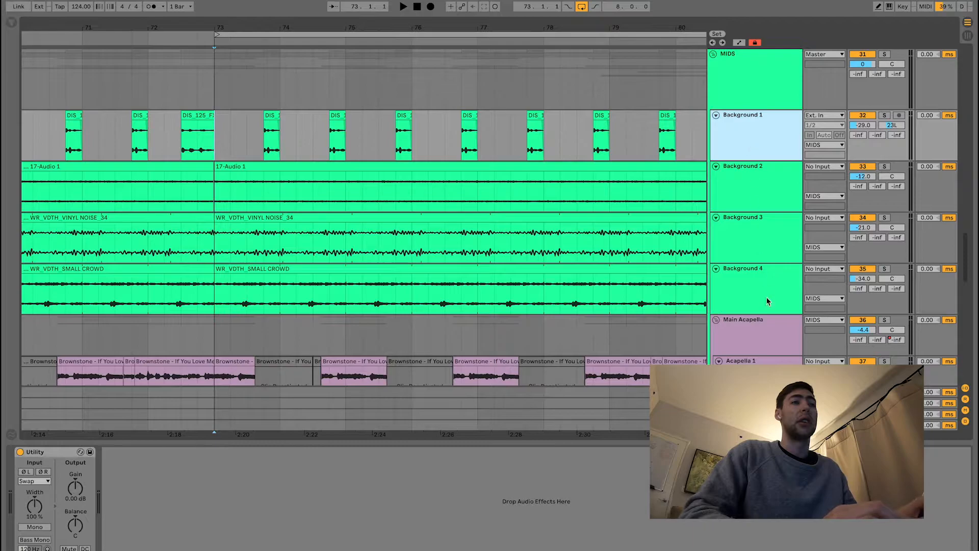
{"action": "left_click", "coordinate": [758, 299], "text": "shift"}
{"action": "key", "text": "s"}
{"action": "key", "text": "space"}
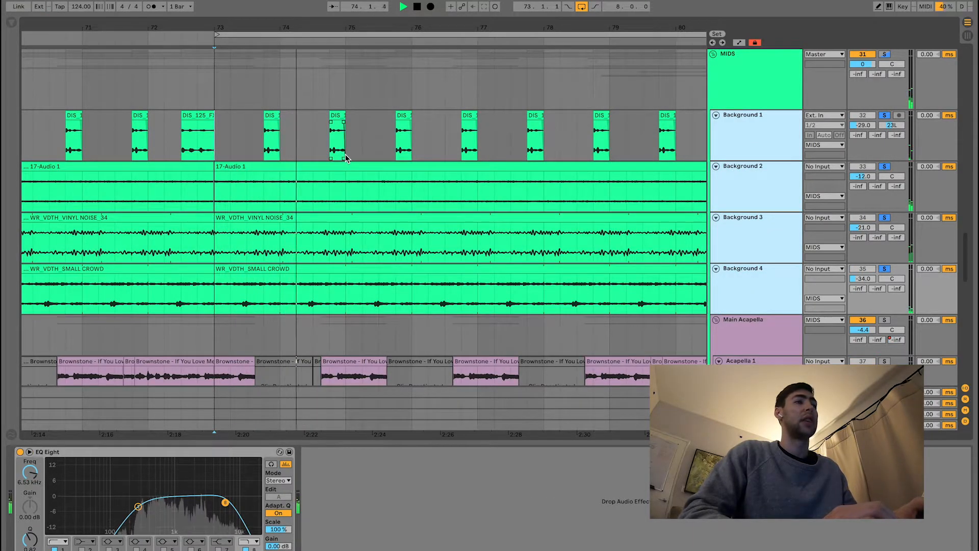
{"action": "key", "text": "space"}
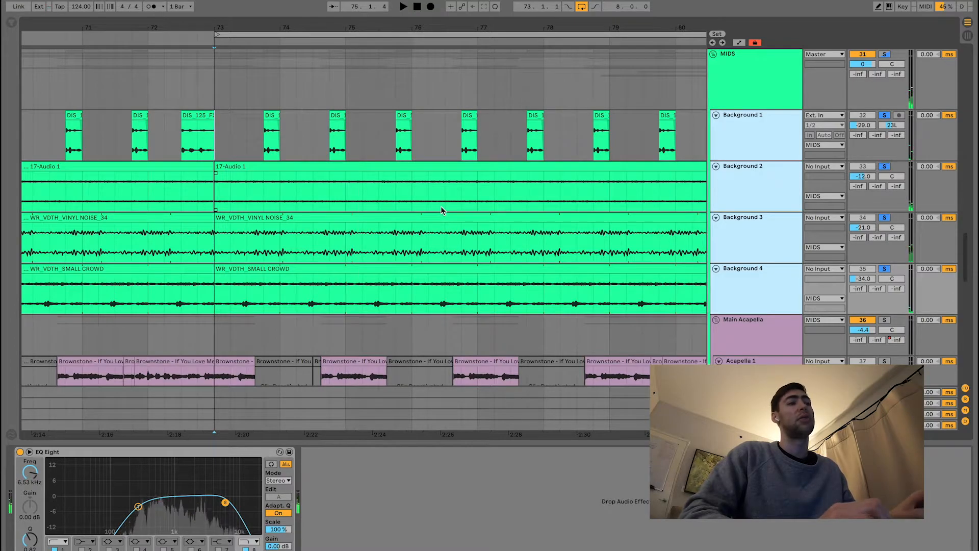
Inspect the devices behind the 17-Audio 1, VINYL NOISE and SMALL CROWD clips and the first Background 1 clip after bar 73.
{"action": "scroll", "coordinate": [443, 210], "scroll_direction": "right", "scroll_amount": 2}
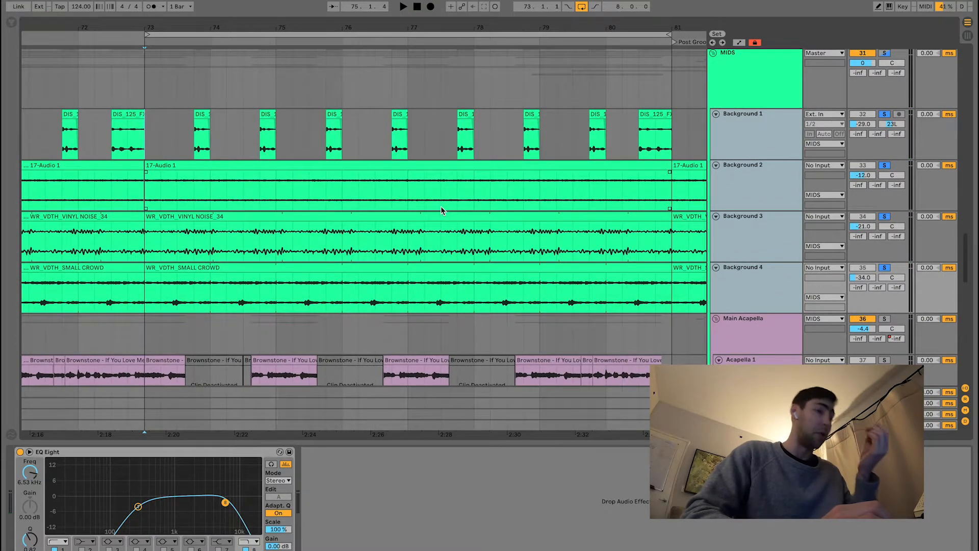
{"action": "left_click", "coordinate": [414, 167]}
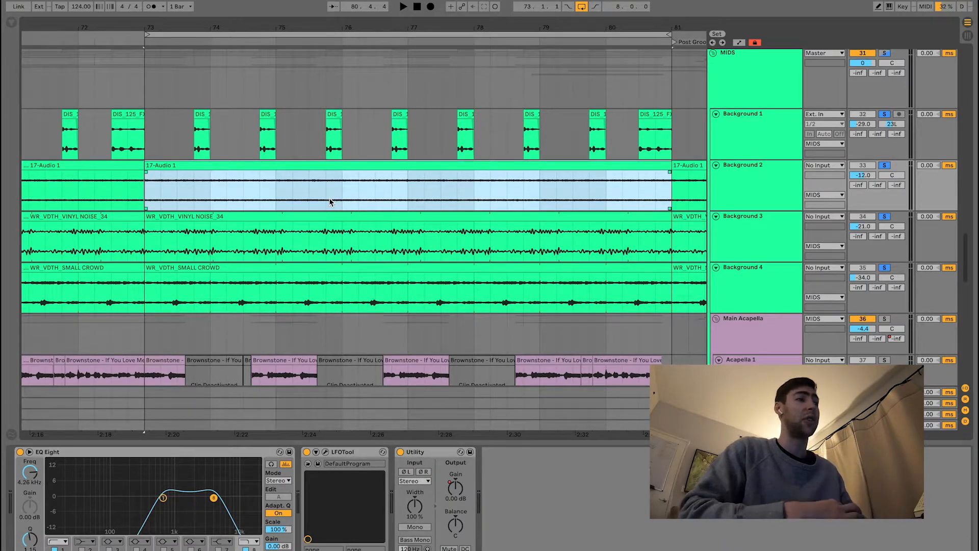
{"action": "left_click", "coordinate": [312, 216]}
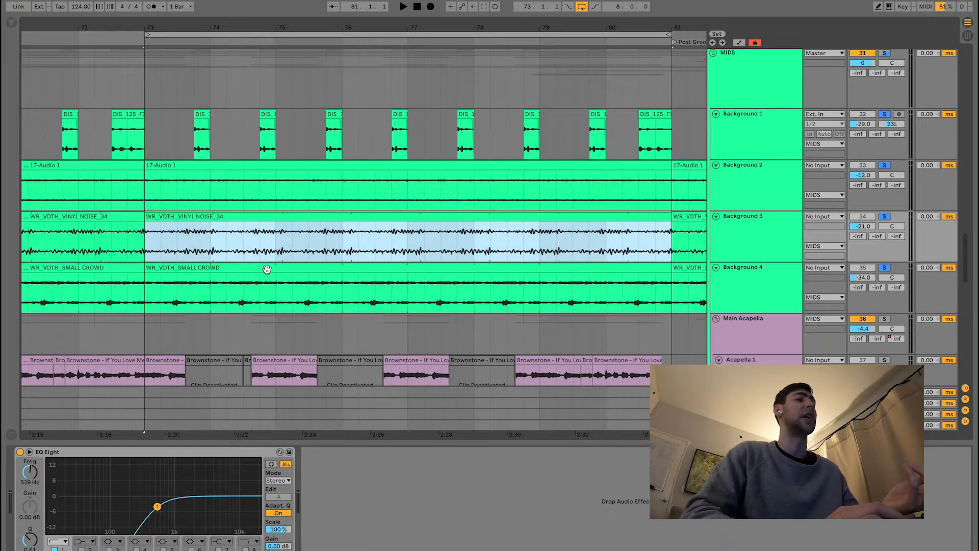
{"action": "left_click", "coordinate": [265, 268]}
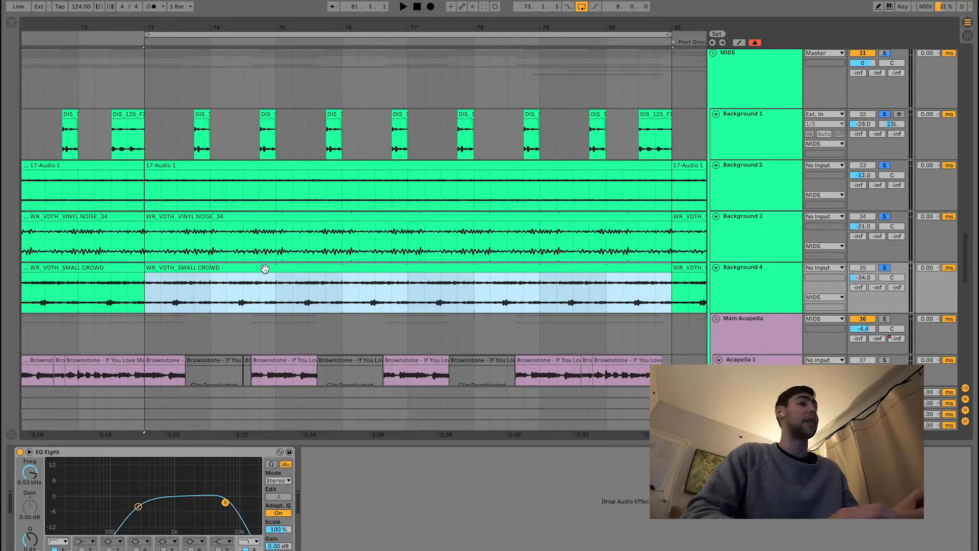
{"action": "left_click", "coordinate": [199, 115]}
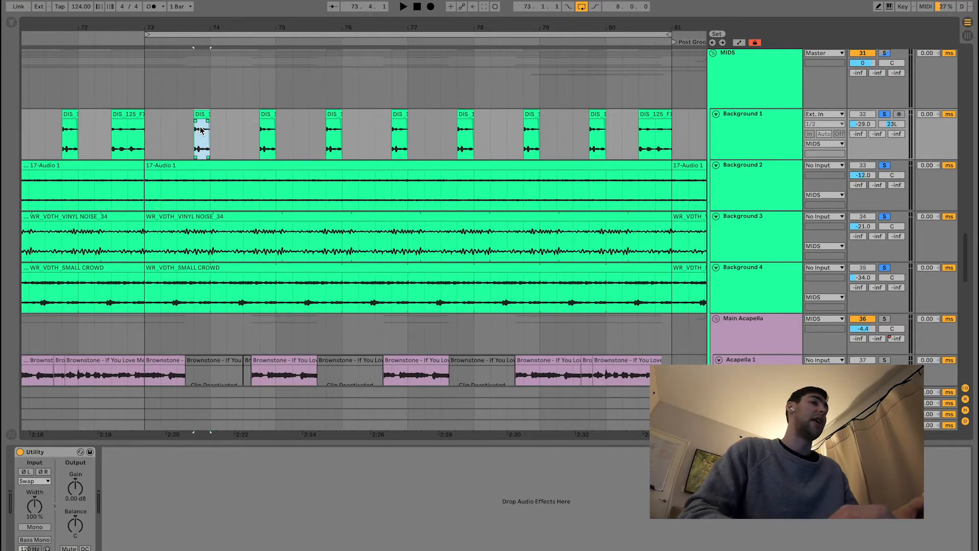
{"action": "scroll", "coordinate": [201, 131], "scroll_direction": "down", "scroll_amount": 3}
{"action": "scroll", "coordinate": [200, 130], "scroll_direction": "up", "scroll_amount": 1}
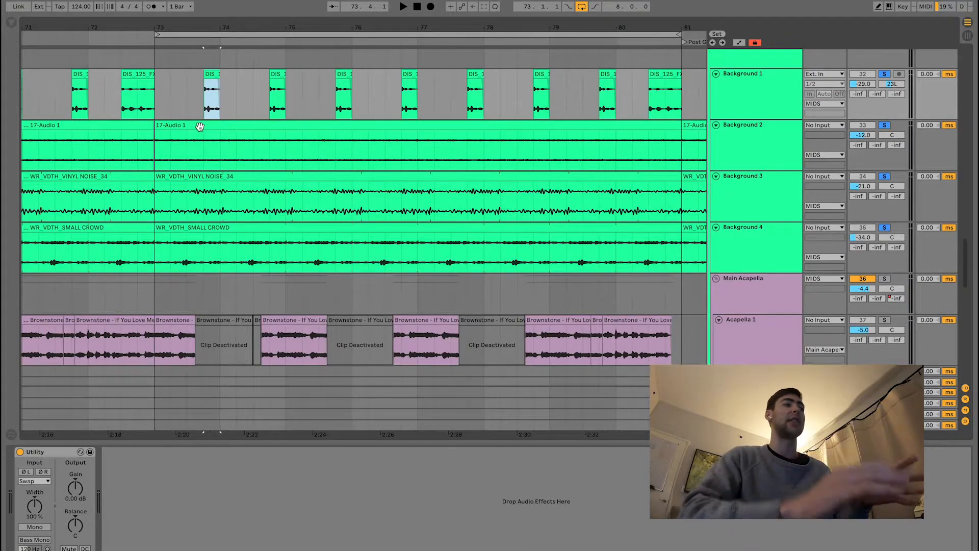
Highlight bars 73 to 81 across Background 1 to Background 4 and examine how the four layers combine.
{"action": "left_click_drag", "start_coordinate": [166, 113], "coordinate": [687, 256]}
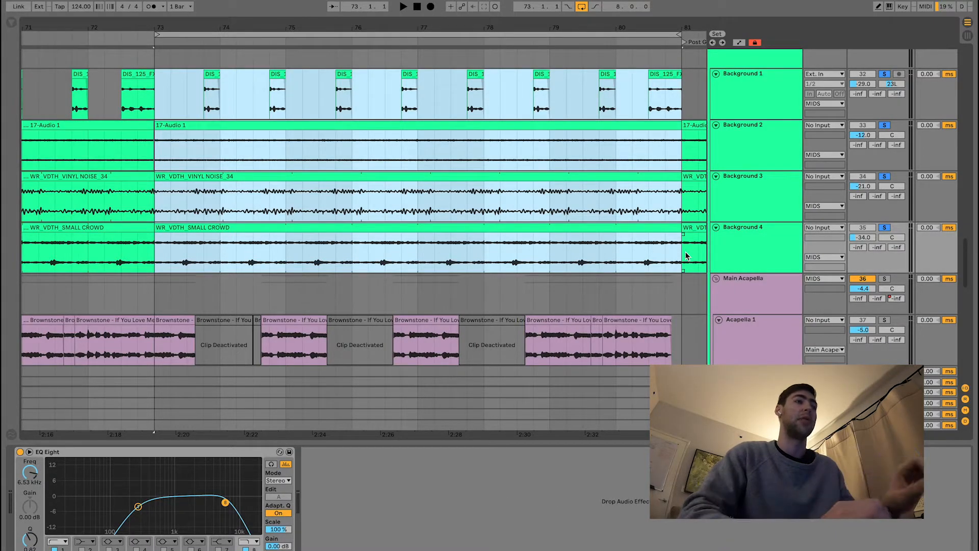
{"action": "scroll", "coordinate": [686, 256], "scroll_direction": "down", "scroll_amount": 3}
{"action": "scroll", "coordinate": [387, 154], "scroll_direction": "up", "scroll_amount": 4}
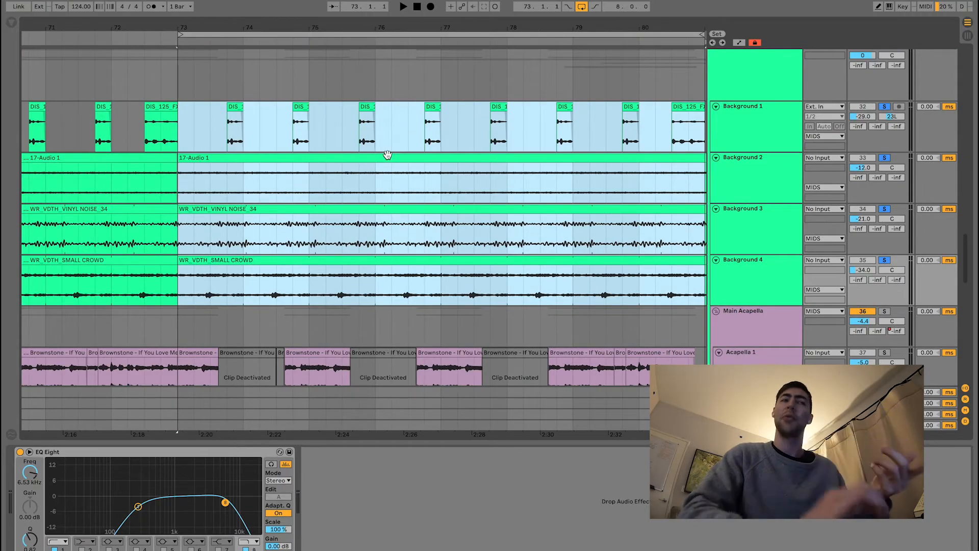
{"action": "scroll", "coordinate": [388, 156], "scroll_direction": "right", "scroll_amount": 2}
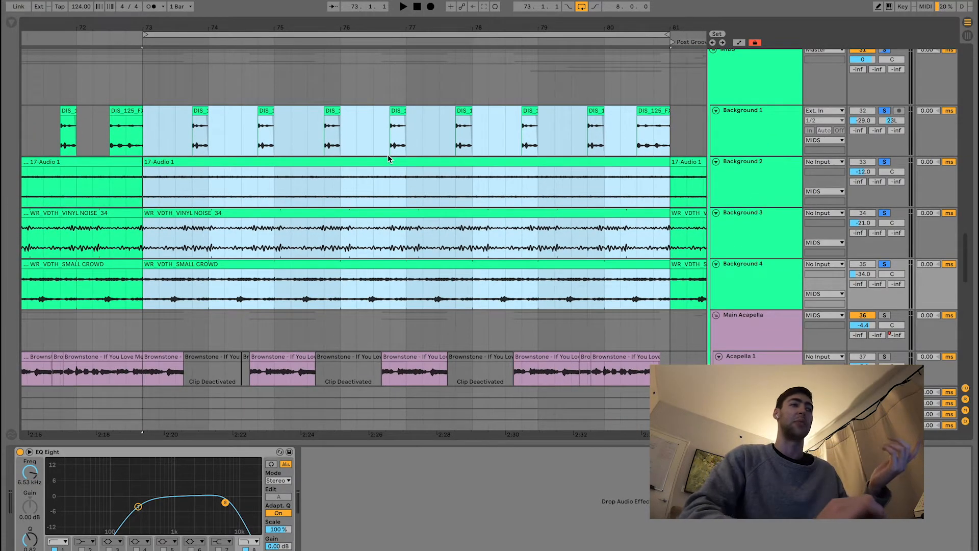
{"action": "scroll", "coordinate": [387, 155], "scroll_direction": "down", "scroll_amount": 2}
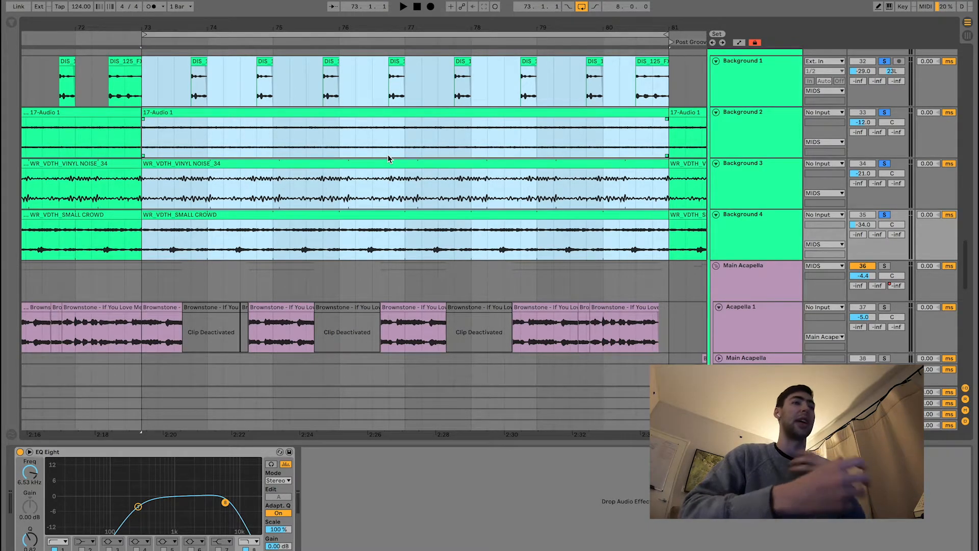
Solo the Acapella 1 track and view its active vocal clip between bars 70 and 72 up close.
{"action": "scroll", "coordinate": [388, 154], "scroll_direction": "down", "scroll_amount": 7}
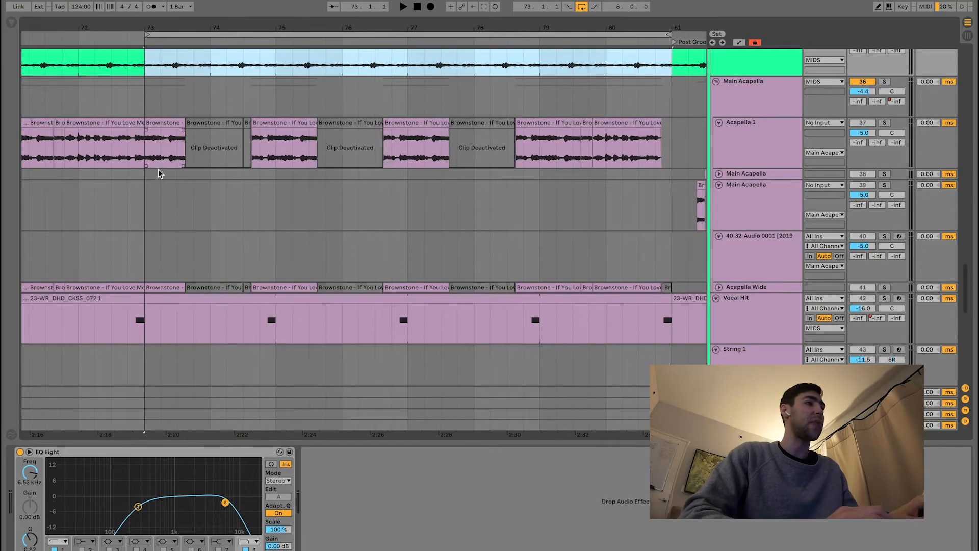
{"action": "scroll", "coordinate": [164, 172], "scroll_direction": "down", "scroll_amount": 3}
{"action": "scroll", "coordinate": [153, 174], "scroll_direction": "left", "scroll_amount": 2}
{"action": "left_click", "coordinate": [110, 124]}
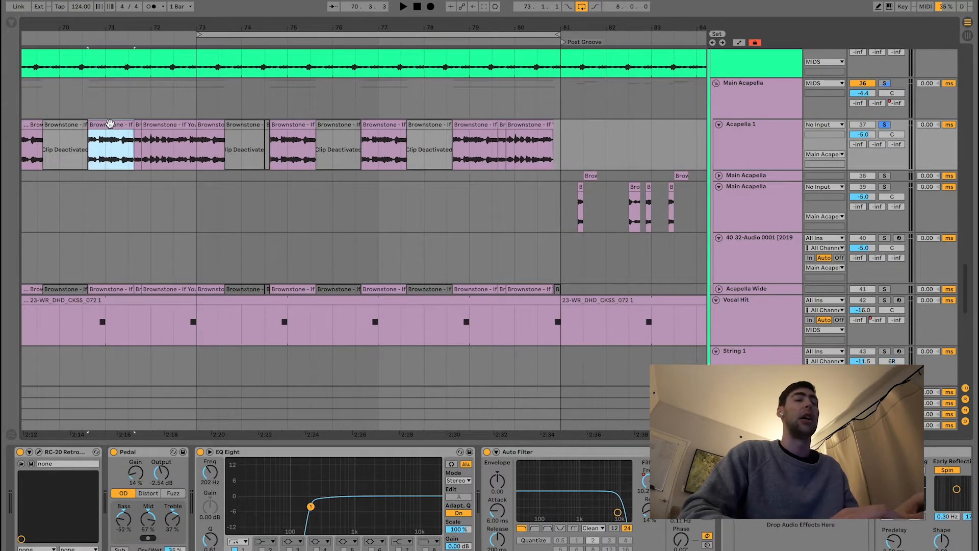
{"action": "scroll", "coordinate": [87, 169], "scroll_direction": "up", "scroll_amount": 5}
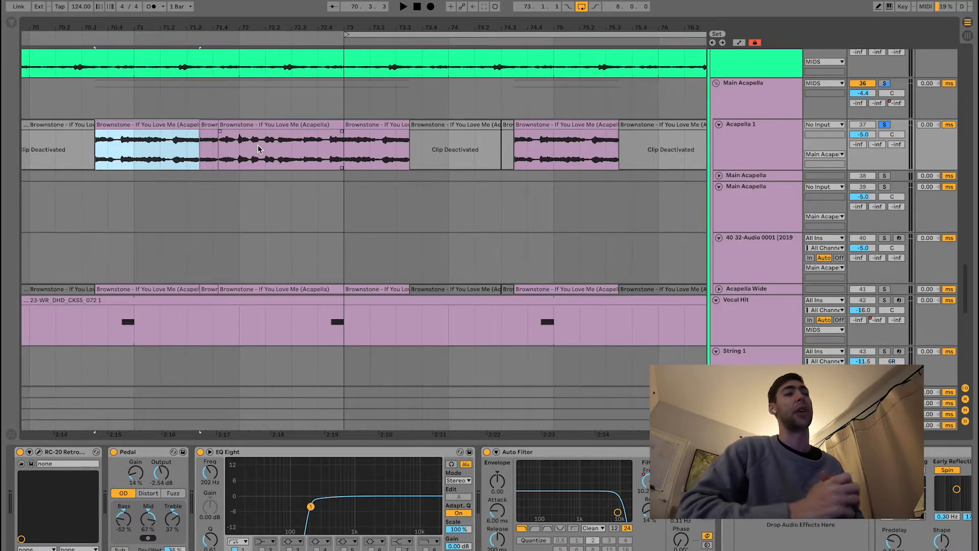
Unfold the Acapella Wide track and compare its clips with those on Acapella 1.
{"action": "scroll", "coordinate": [354, 240], "scroll_direction": "down", "scroll_amount": 5}
{"action": "scroll", "coordinate": [354, 240], "scroll_direction": "down", "scroll_amount": 3}
{"action": "left_click", "coordinate": [719, 126]}
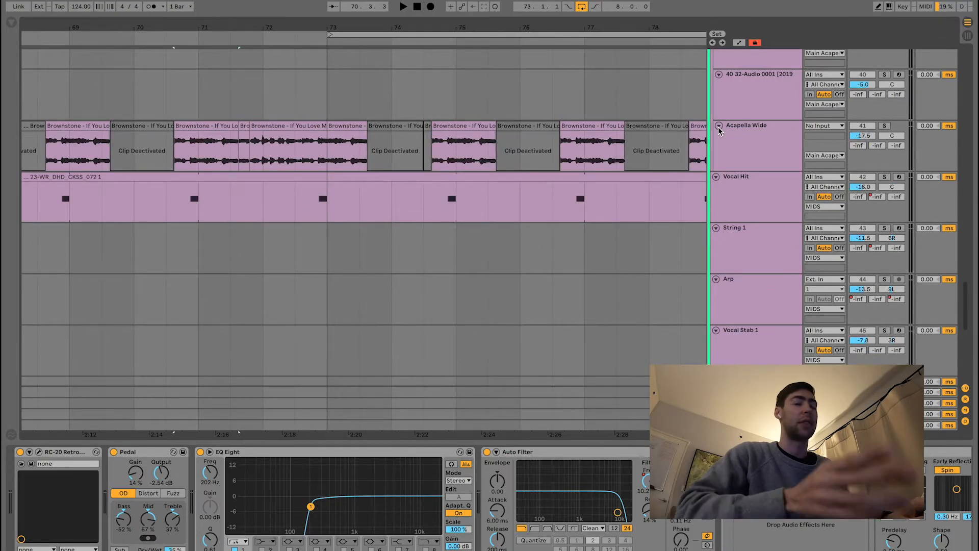
{"action": "scroll", "coordinate": [283, 176], "scroll_direction": "down", "scroll_amount": 4}
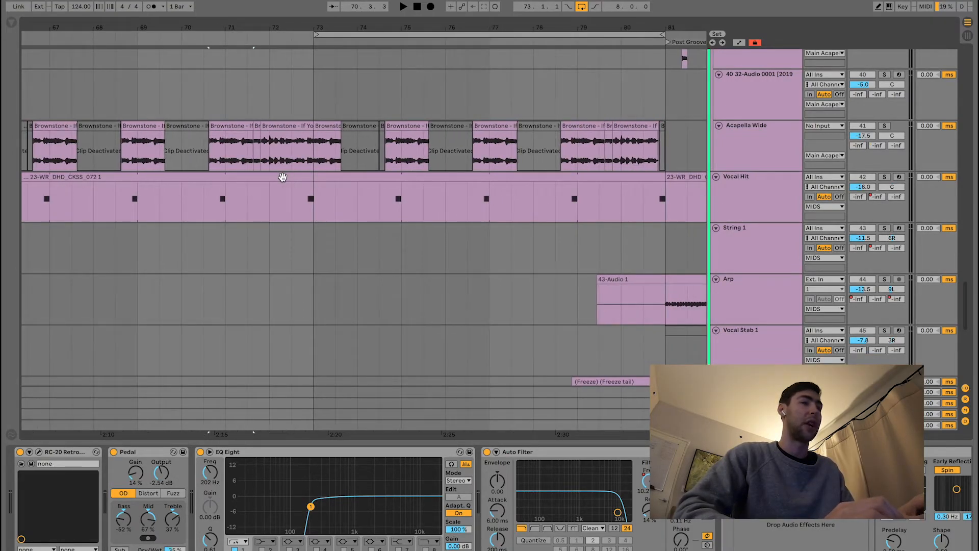
{"action": "scroll", "coordinate": [282, 176], "scroll_direction": "up", "scroll_amount": 4}
Select the Acapella 1 track and examine its device chain from RC-20 Retro Color to Delay.
{"action": "left_click", "coordinate": [749, 117]}
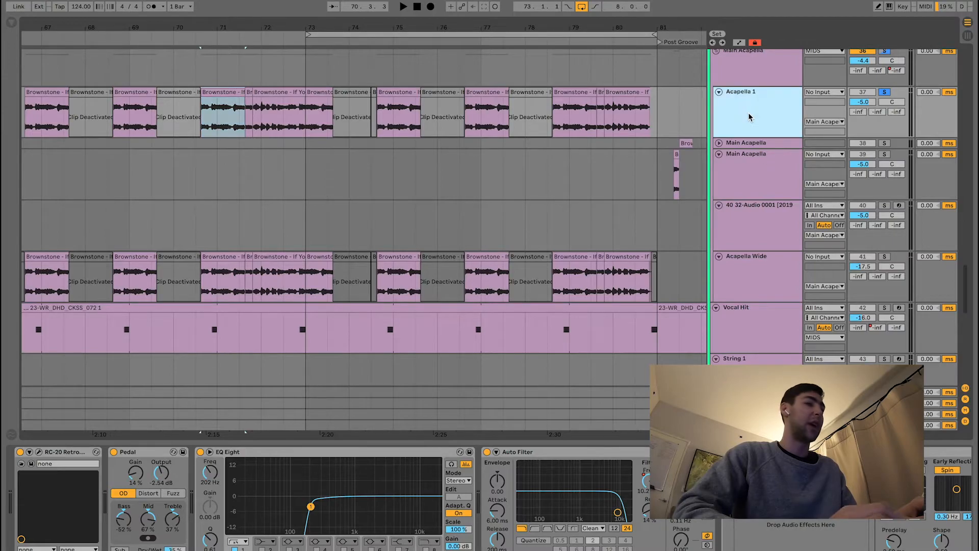
{"action": "scroll", "coordinate": [109, 532], "scroll_direction": "right", "scroll_amount": 1}
{"action": "scroll", "coordinate": [313, 491], "scroll_direction": "right", "scroll_amount": 8}
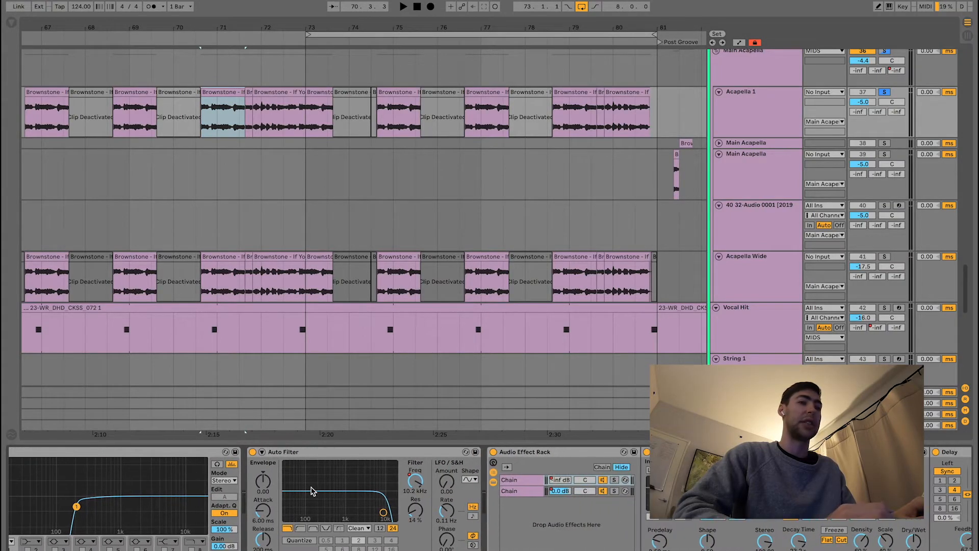
{"action": "scroll", "coordinate": [314, 491], "scroll_direction": "left", "scroll_amount": 9}
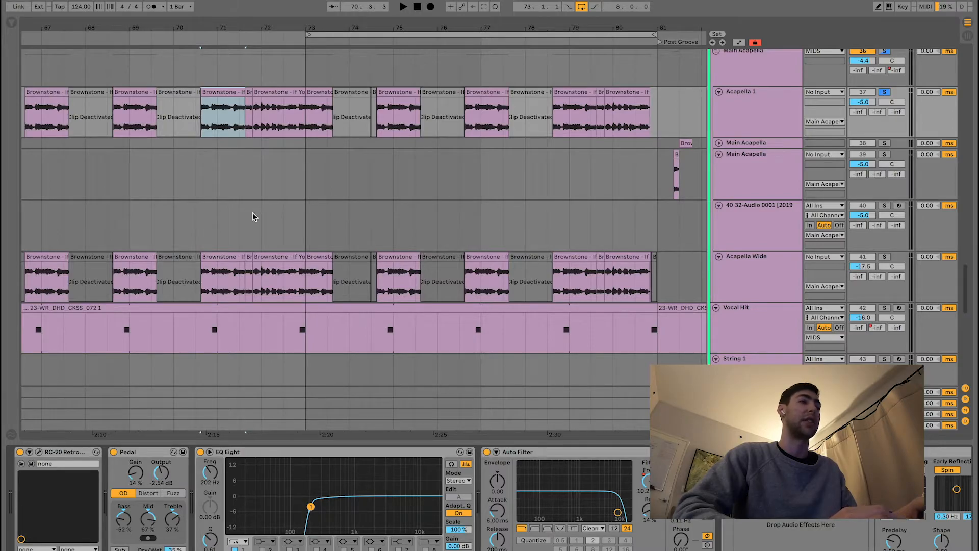
Listen to the selected Acapella 1 clip with Pedal and RC-20 active and bypassed, and switch both devices back on.
{"action": "key", "text": "space"}
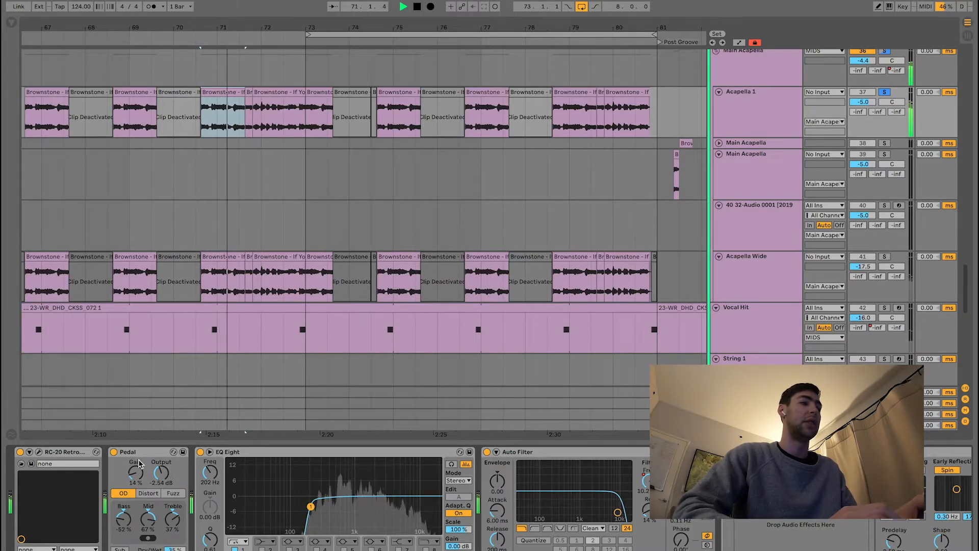
{"action": "key", "text": "space"}
{"action": "left_click", "coordinate": [113, 451]}
{"action": "left_click", "coordinate": [19, 452]}
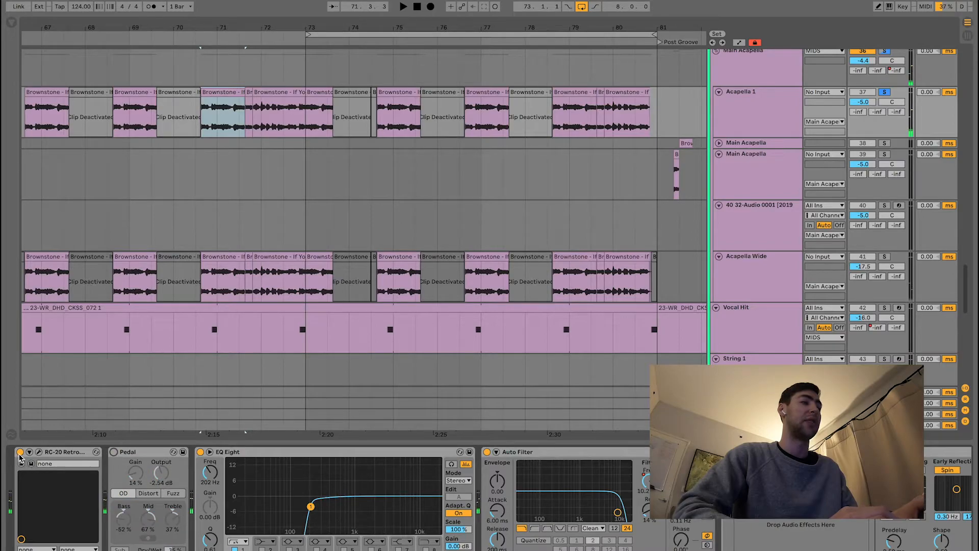
{"action": "key", "text": "space"}
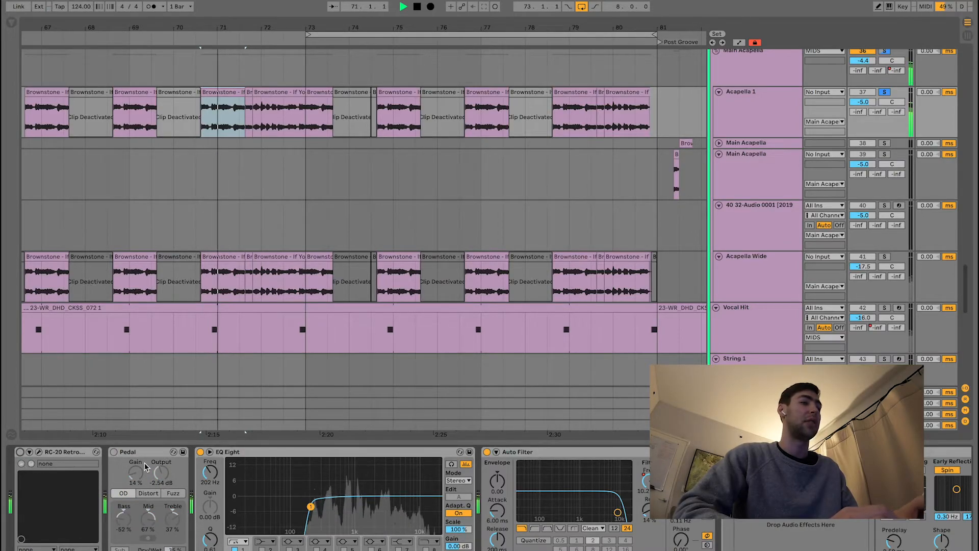
{"action": "left_click", "coordinate": [20, 452]}
{"action": "key", "text": "space"}
{"action": "left_click", "coordinate": [114, 452]}
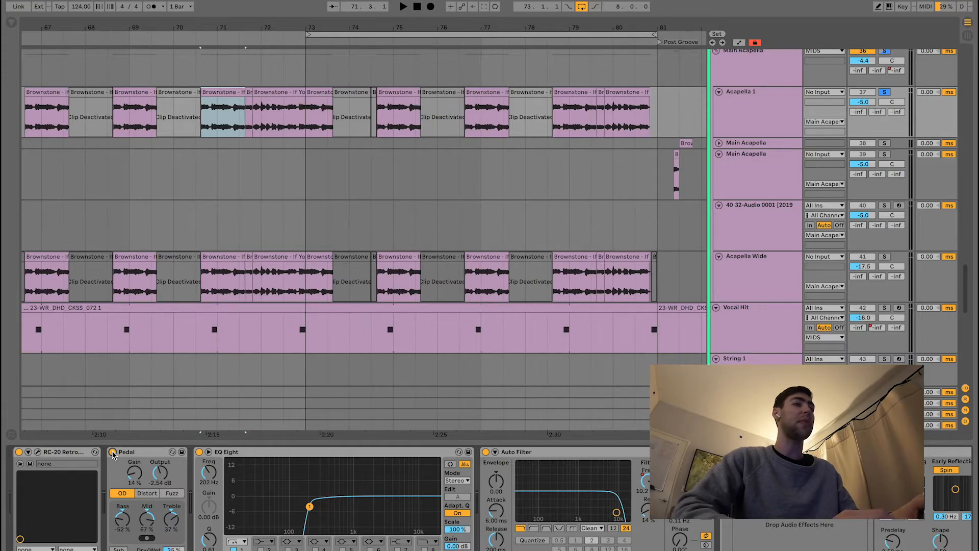
Solo the Vocal Hit track and listen to its hit from the middle of bar 72.
{"action": "scroll", "coordinate": [277, 350], "scroll_direction": "down", "scroll_amount": 3}
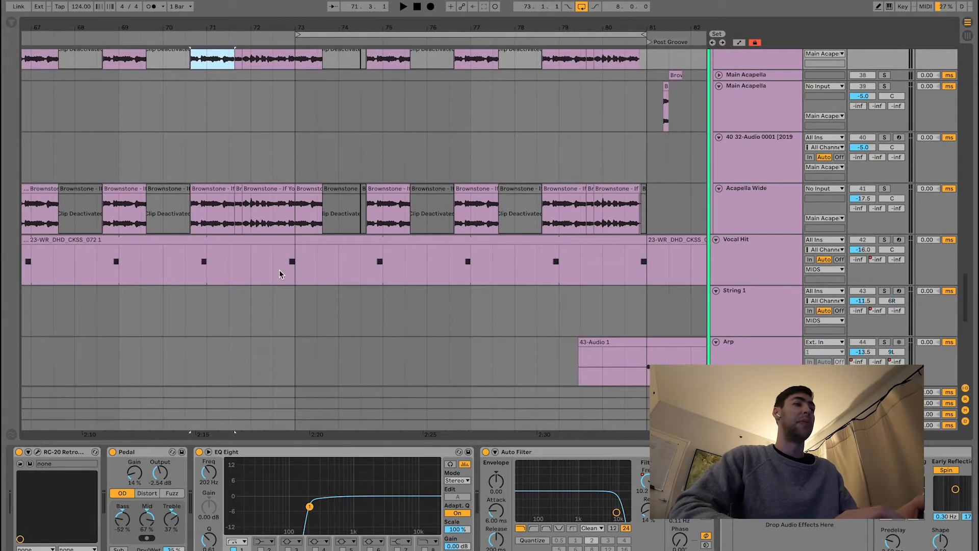
{"action": "left_click", "coordinate": [279, 270]}
{"action": "left_click", "coordinate": [765, 264]}
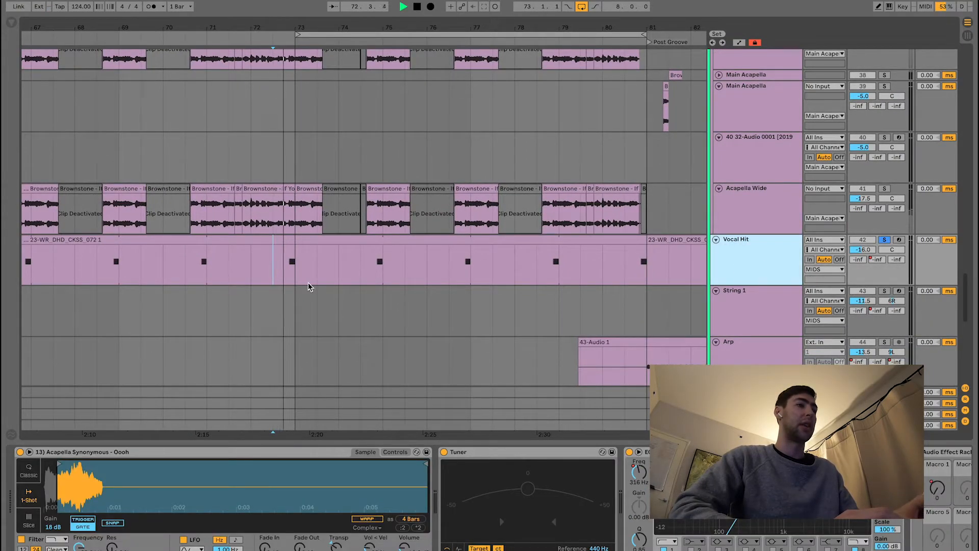
Show the FX group across the arrangement and highlight Main Riser through Reverse Crash from bar 23 to about bar 53.
{"action": "scroll", "coordinate": [322, 281], "scroll_direction": "down", "scroll_amount": 5}
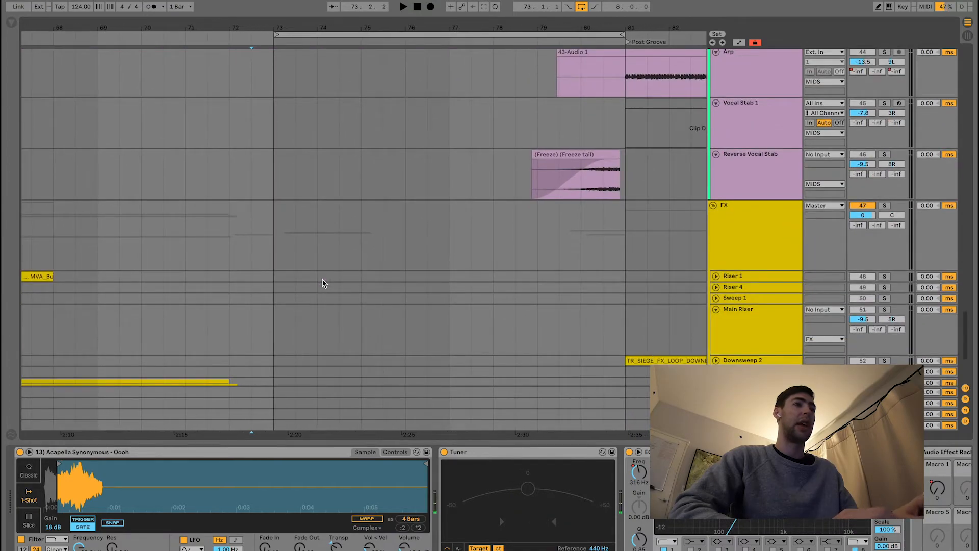
{"action": "scroll", "coordinate": [322, 283], "scroll_direction": "down", "scroll_amount": 10, "text": "ctrl"}
{"action": "scroll", "coordinate": [322, 283], "scroll_direction": "down", "scroll_amount": 3}
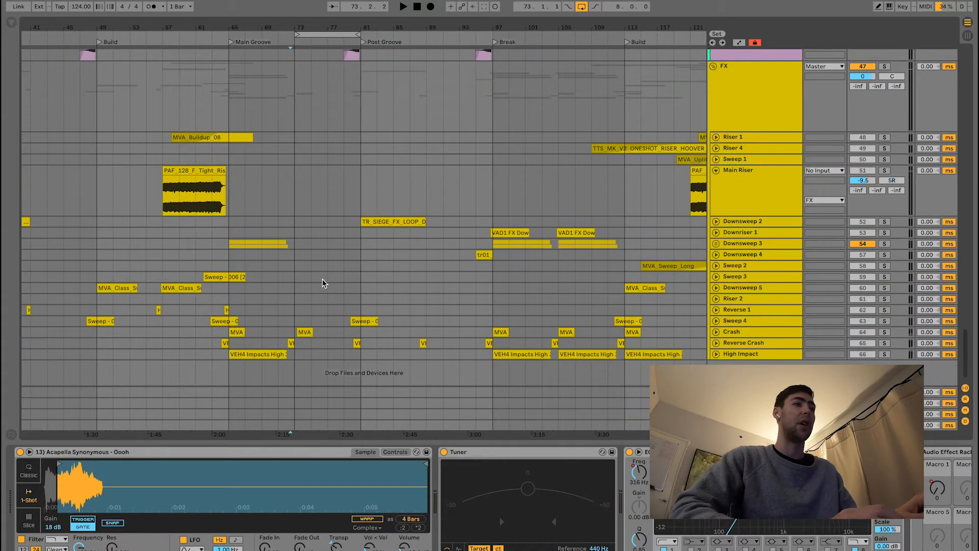
{"action": "scroll", "coordinate": [200, 256], "scroll_direction": "left", "scroll_amount": 10}
{"action": "left_click_drag", "start_coordinate": [209, 224], "coordinate": [453, 355]}
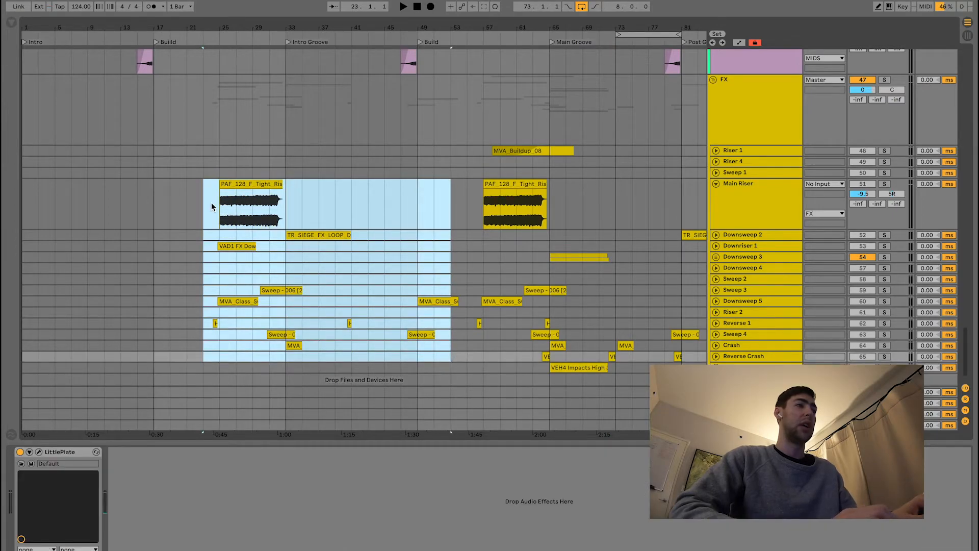
Unfold all the FX group's tracks and examine the sweeps, crashes and impacts between Main Groove and Final Groove.
{"action": "scroll", "coordinate": [211, 203], "scroll_direction": "right", "scroll_amount": 3}
{"action": "scroll", "coordinate": [213, 207], "scroll_direction": "right", "scroll_amount": 5}
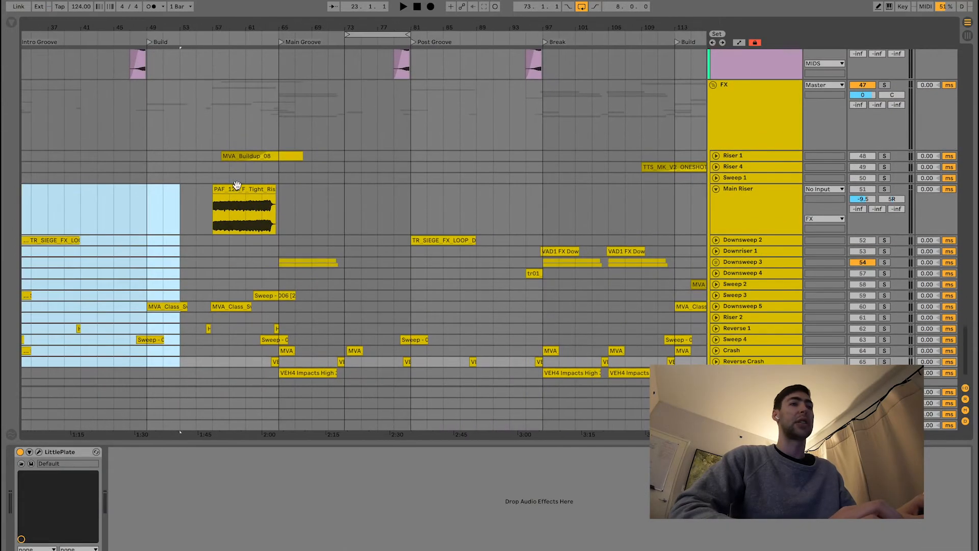
{"action": "left_click", "coordinate": [716, 190]}
{"action": "scroll", "coordinate": [500, 233], "scroll_direction": "right", "scroll_amount": 2}
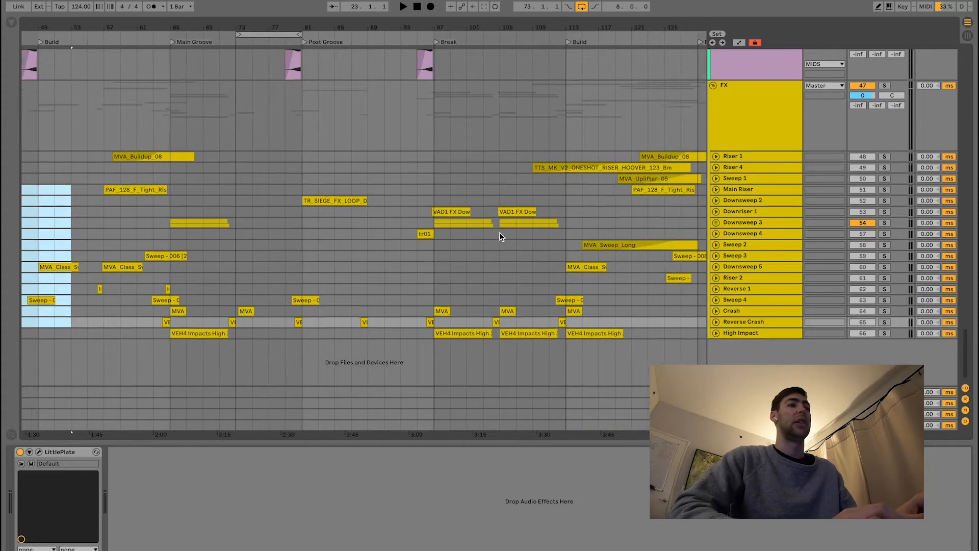
{"action": "left_click", "coordinate": [716, 222], "text": "alt"}
{"action": "scroll", "coordinate": [402, 283], "scroll_direction": "down", "scroll_amount": 10}
{"action": "scroll", "coordinate": [488, 260], "scroll_direction": "right", "scroll_amount": 2}
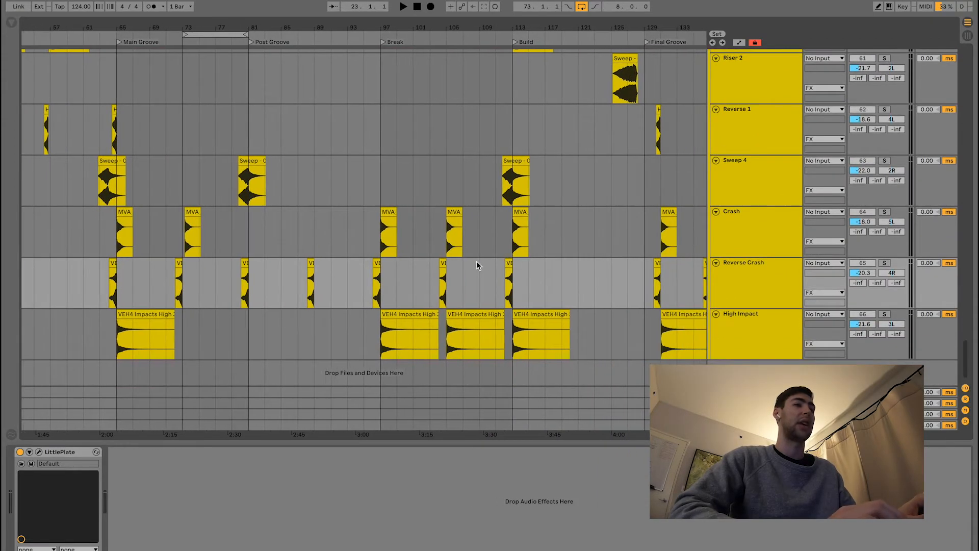
Fold all the tracks inside the FX group to compact lanes.
{"action": "scroll", "coordinate": [488, 260], "scroll_direction": "right", "scroll_amount": 2}
{"action": "scroll", "coordinate": [460, 260], "scroll_direction": "up", "scroll_amount": 5}
{"action": "left_click", "coordinate": [715, 183], "text": "alt"}
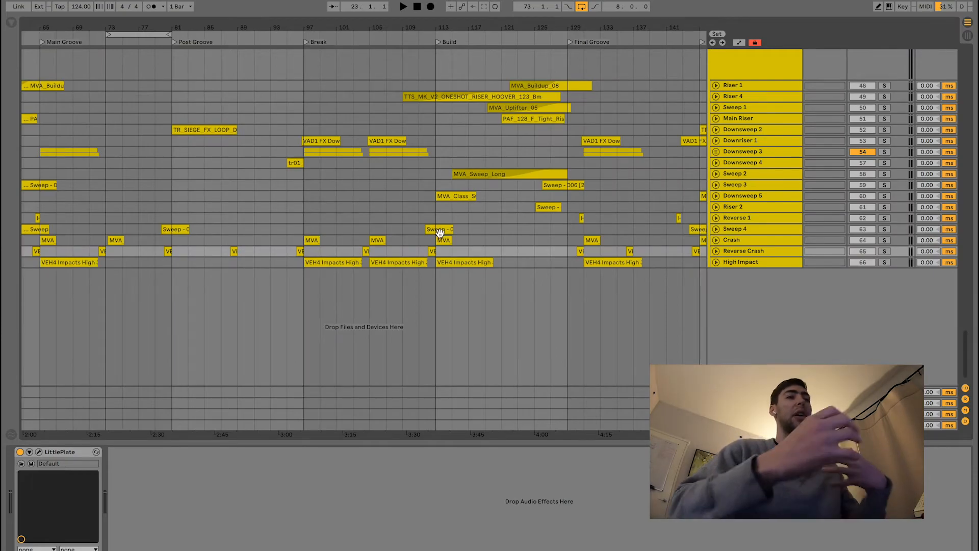
Examine the vocal stab, arp, string, acapella and background tracks from Main Groove to Final Groove.
{"action": "scroll", "coordinate": [441, 235], "scroll_direction": "up", "scroll_amount": 5}
{"action": "scroll", "coordinate": [441, 237], "scroll_direction": "right", "scroll_amount": 1}
{"action": "scroll", "coordinate": [441, 237], "scroll_direction": "up", "scroll_amount": 1}
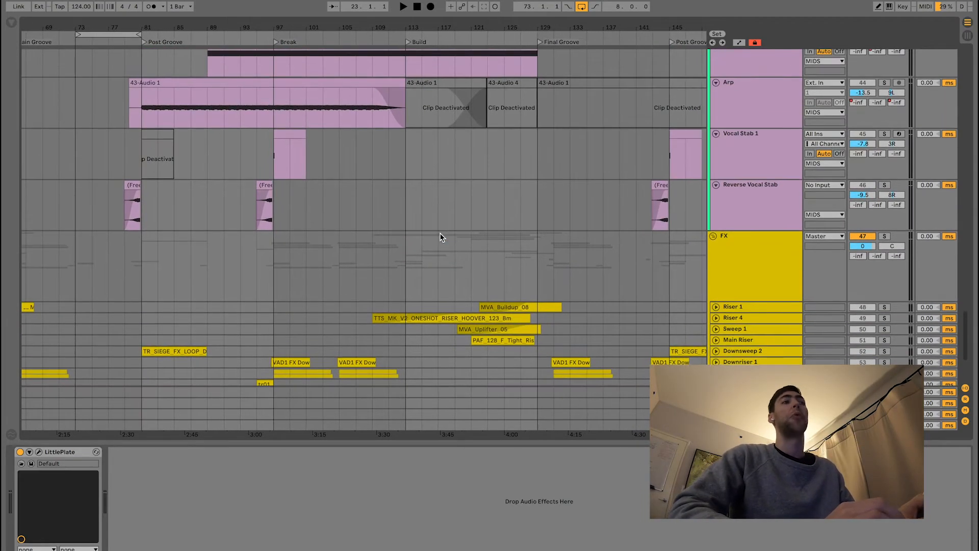
{"action": "scroll", "coordinate": [441, 237], "scroll_direction": "up", "scroll_amount": 4}
{"action": "scroll", "coordinate": [440, 237], "scroll_direction": "left", "scroll_amount": 1}
{"action": "scroll", "coordinate": [440, 237], "scroll_direction": "up", "scroll_amount": 1}
{"action": "scroll", "coordinate": [441, 236], "scroll_direction": "left", "scroll_amount": 1}
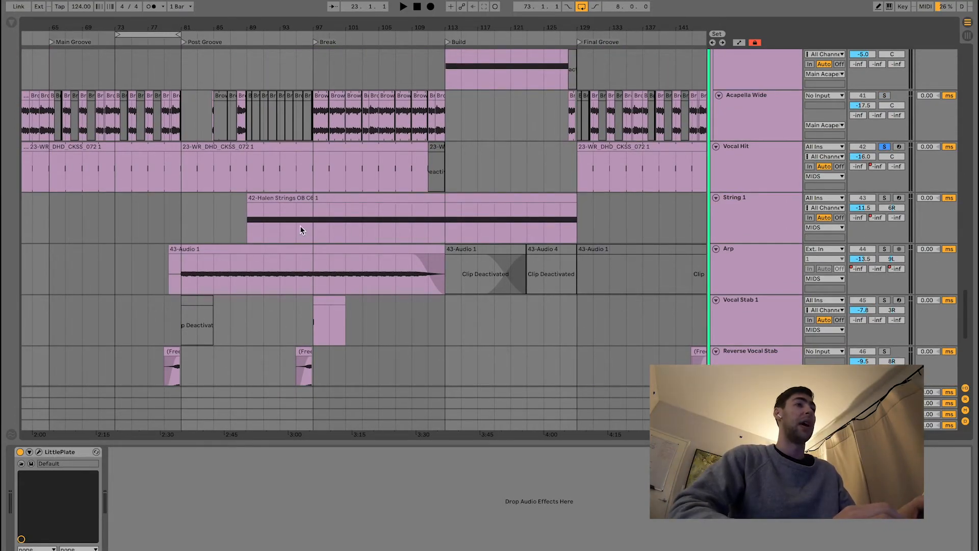
{"action": "scroll", "coordinate": [300, 225], "scroll_direction": "up", "scroll_amount": 10}
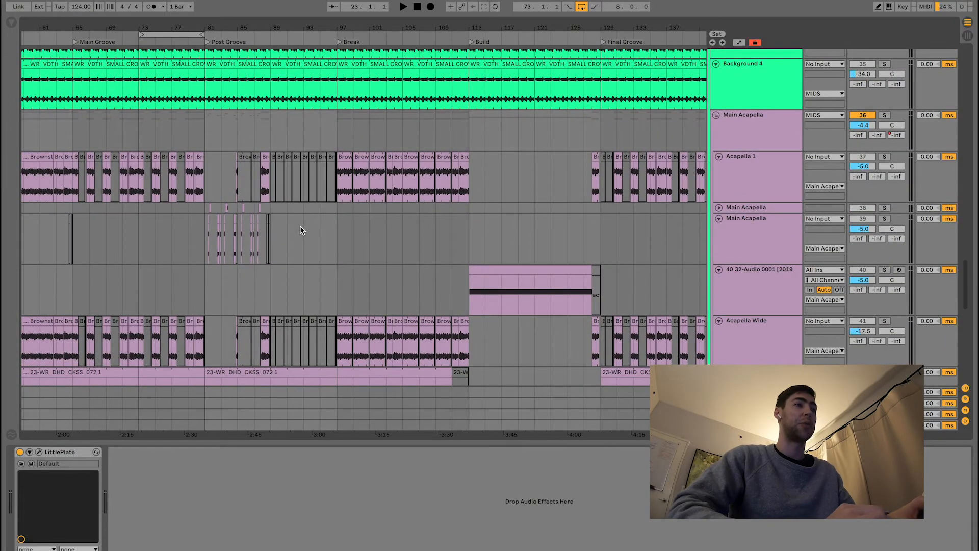
{"action": "scroll", "coordinate": [299, 226], "scroll_direction": "up", "scroll_amount": 1}
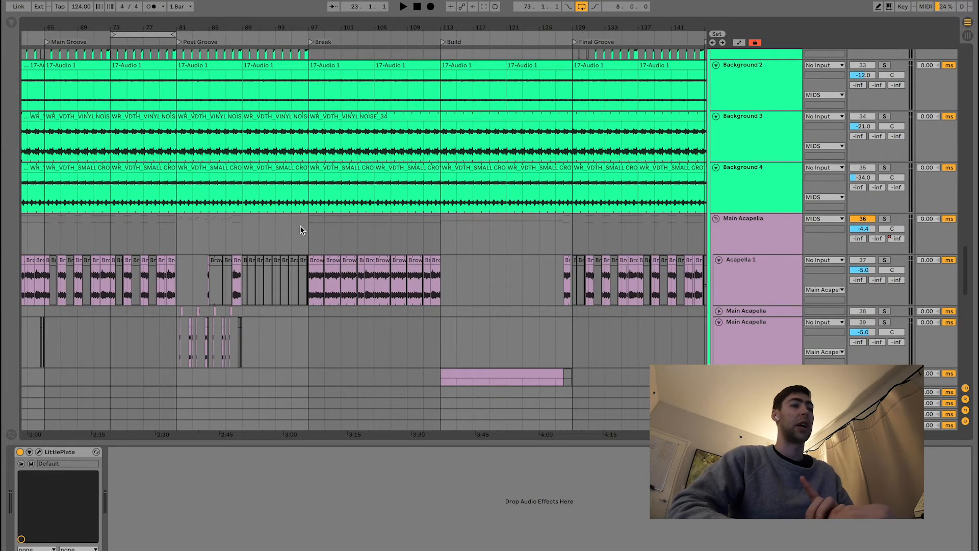
Compare the FX risers and sweeps with the acapella and vocal tracks around the Build section.
{"action": "scroll", "coordinate": [299, 225], "scroll_direction": "down", "scroll_amount": 10}
{"action": "scroll", "coordinate": [300, 225], "scroll_direction": "right", "scroll_amount": 3}
{"action": "scroll", "coordinate": [300, 225], "scroll_direction": "down", "scroll_amount": 10}
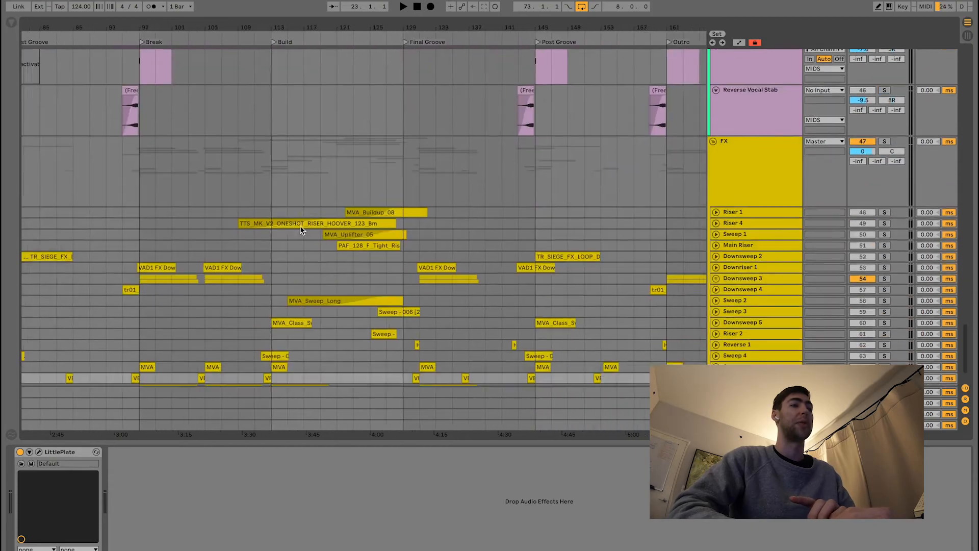
{"action": "scroll", "coordinate": [300, 225], "scroll_direction": "right", "scroll_amount": 3}
{"action": "scroll", "coordinate": [300, 226], "scroll_direction": "up", "scroll_amount": 12}
{"action": "scroll", "coordinate": [300, 225], "scroll_direction": "up", "scroll_amount": 5}
{"action": "scroll", "coordinate": [300, 226], "scroll_direction": "left", "scroll_amount": 1}
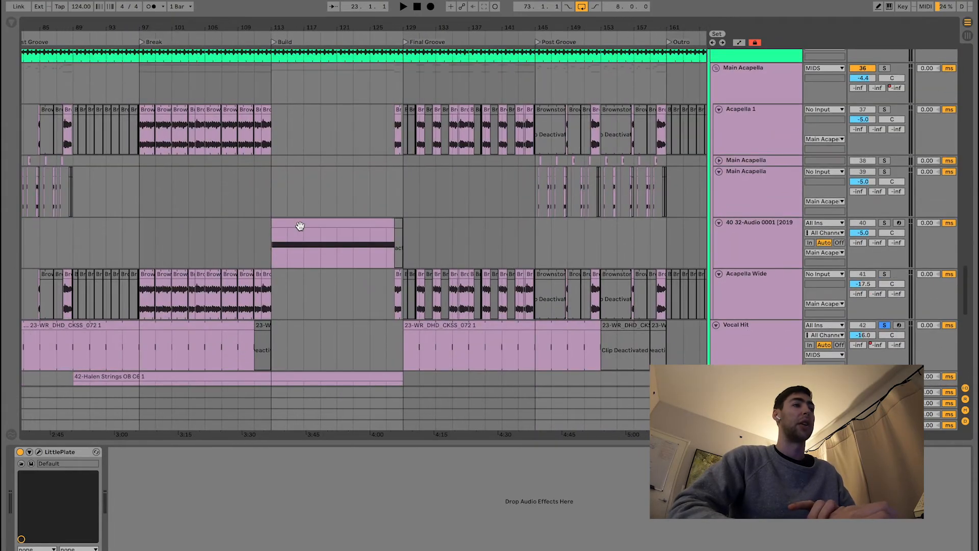
Open the Build clip and device chain of the 40 32-Audio 0001 track and enlarge the Build section.
{"action": "left_click", "coordinate": [300, 226]}
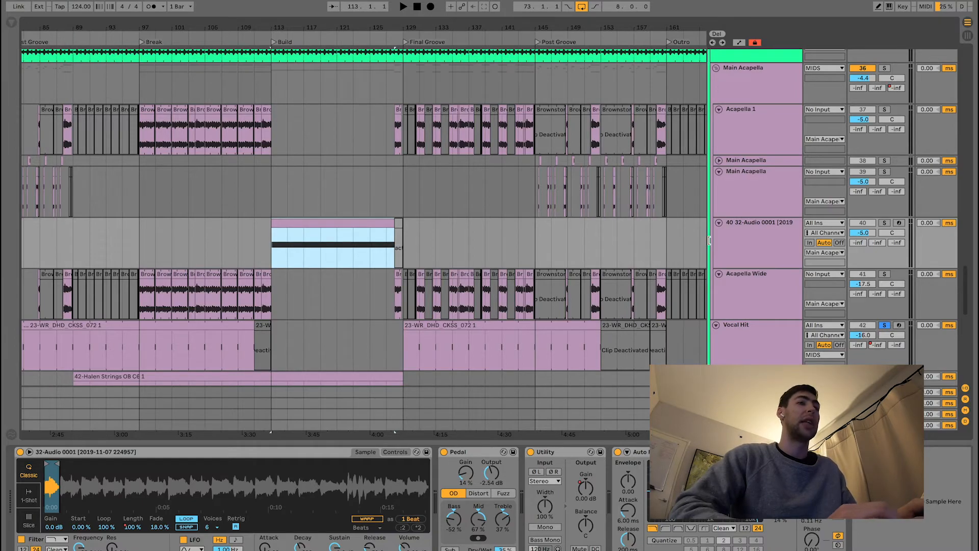
{"action": "left_click", "coordinate": [756, 239]}
{"action": "scroll", "coordinate": [254, 262], "scroll_direction": "up", "scroll_amount": 5}
{"action": "left_click", "coordinate": [340, 221]}
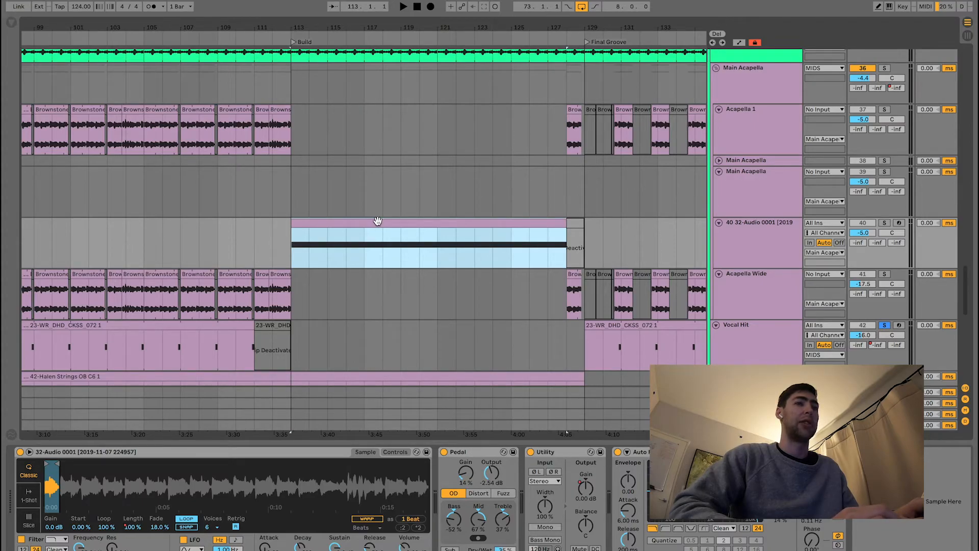
Solo the 40 32-Audio 0001 track and listen to its vocal loop from bar 113 to bar 116.
{"action": "left_click", "coordinate": [885, 223]}
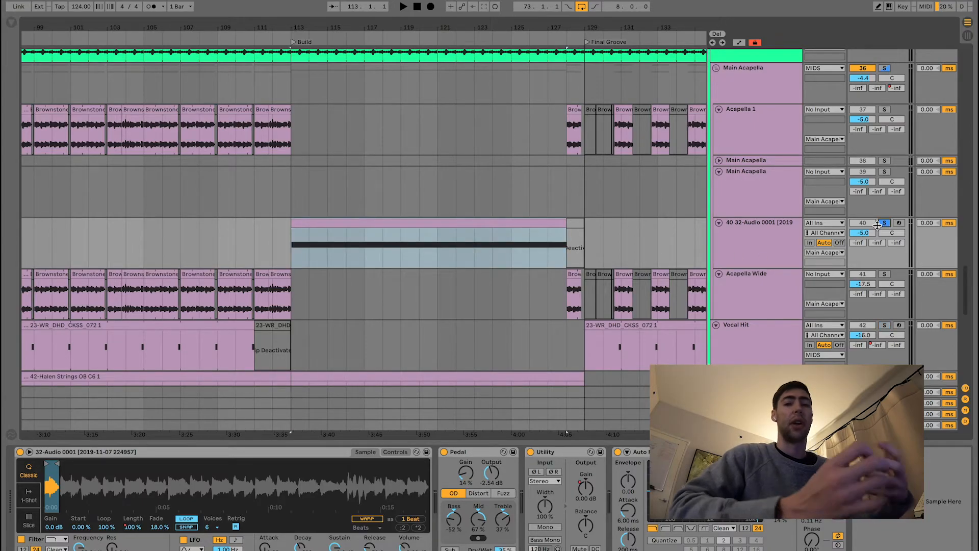
{"action": "left_click", "coordinate": [728, 241]}
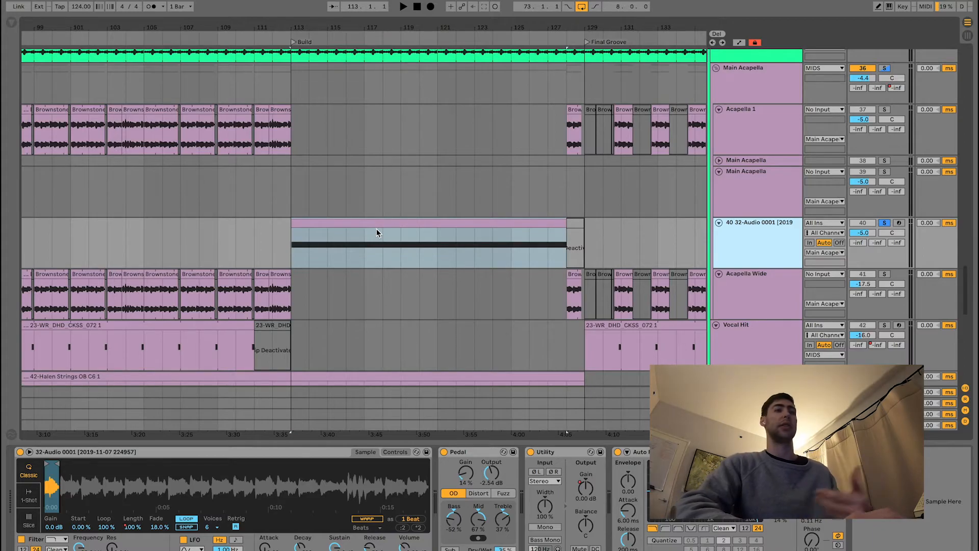
{"action": "key", "text": "space"}
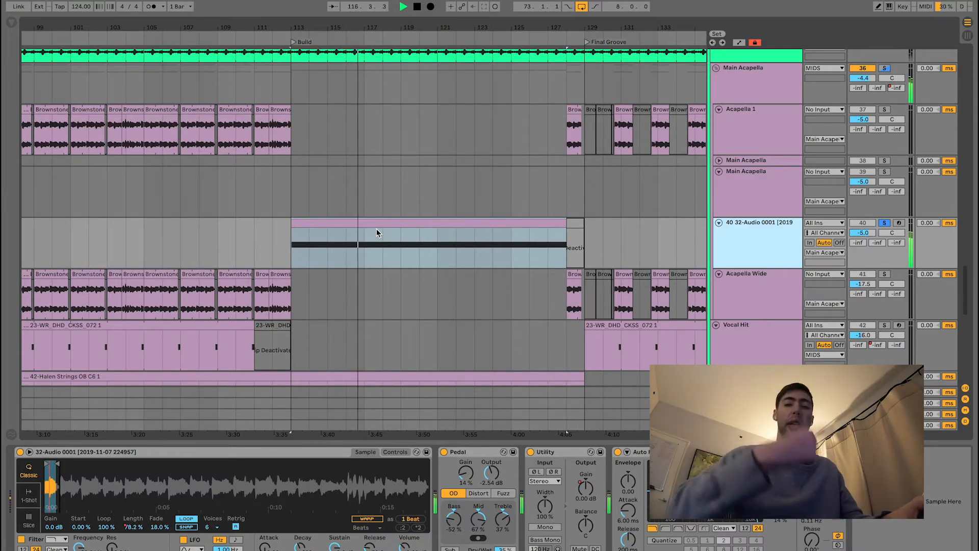
{"action": "key", "text": "space"}
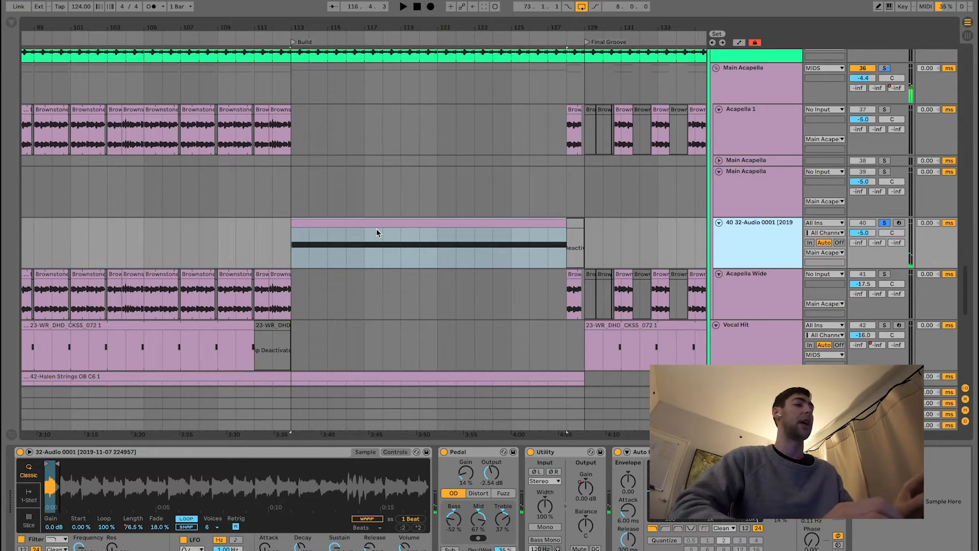
Enlarge the start of the sample's waveform to inspect its loop length, and listen to the Build unsoloed into the Final Groove.
{"action": "mouse_move", "coordinate": [79, 474]}
{"action": "left_mouse_down"}
{"action": "mouse_move", "coordinate": [94, 475]}
{"action": "mouse_move", "coordinate": [65, 486]}
{"action": "left_mouse_up"}
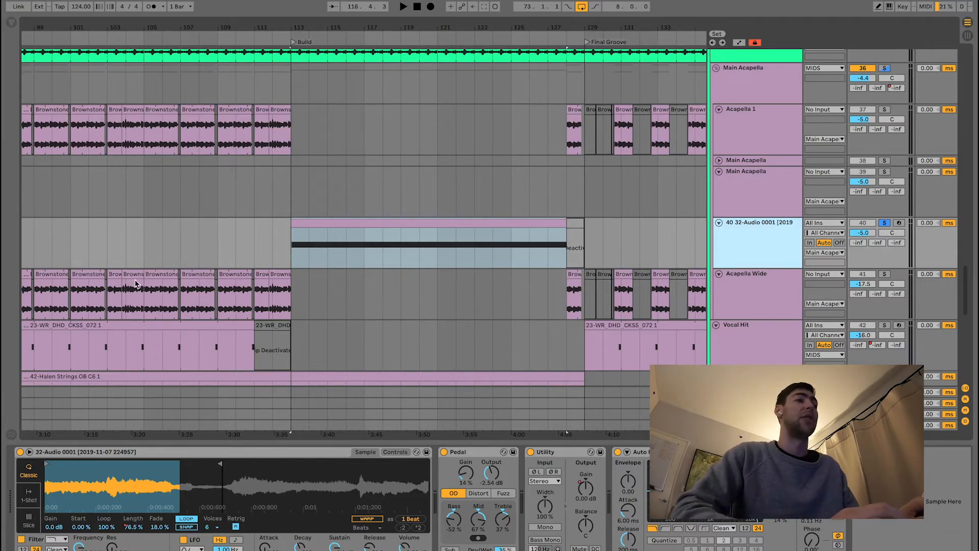
{"action": "key", "text": "space"}
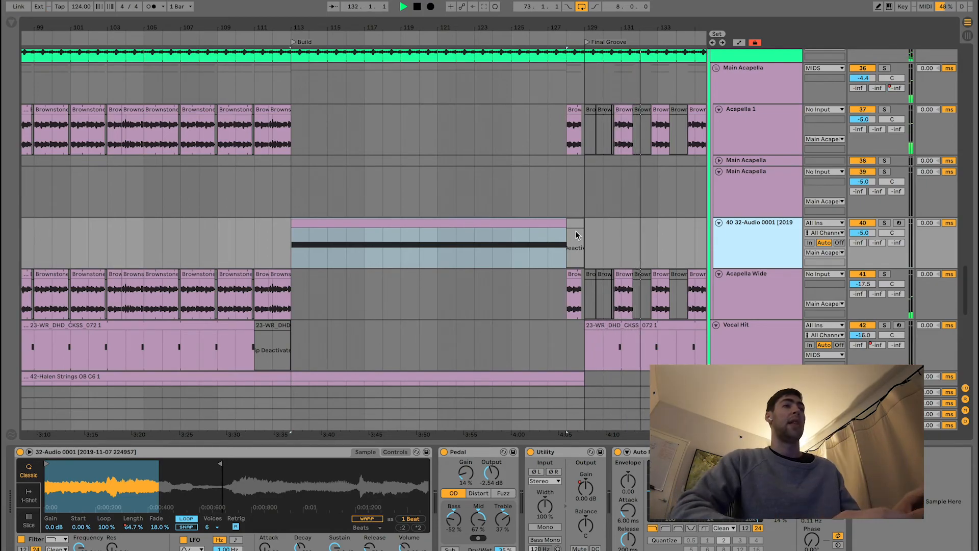
{"action": "key", "text": "space"}
Return to the FX tracks from Main Groove to Outro and fold the DRUMS, BASS, MIDS and FX groups.
{"action": "scroll", "coordinate": [451, 220], "scroll_direction": "down", "scroll_amount": 1}
{"action": "scroll", "coordinate": [451, 221], "scroll_direction": "down", "scroll_amount": 3}
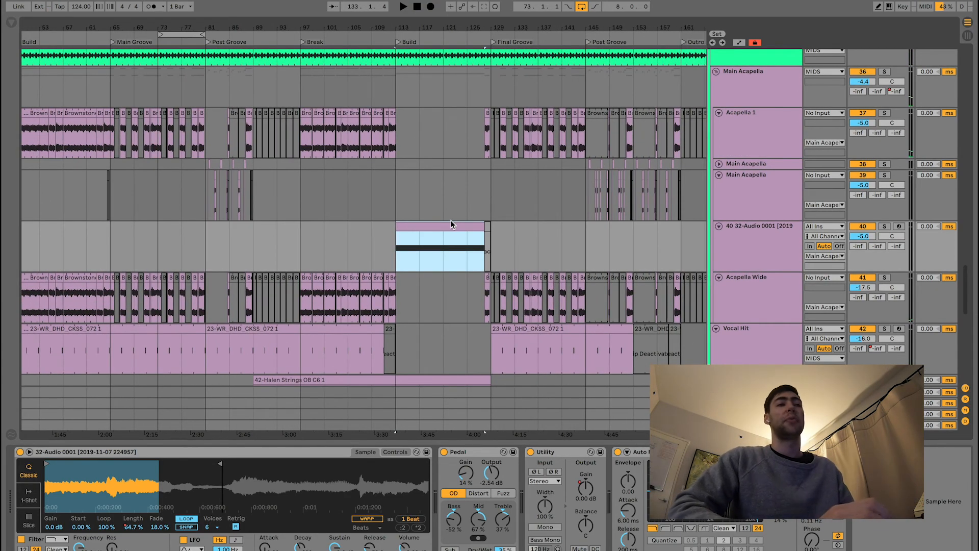
{"action": "scroll", "coordinate": [451, 224], "scroll_direction": "down", "scroll_amount": 10}
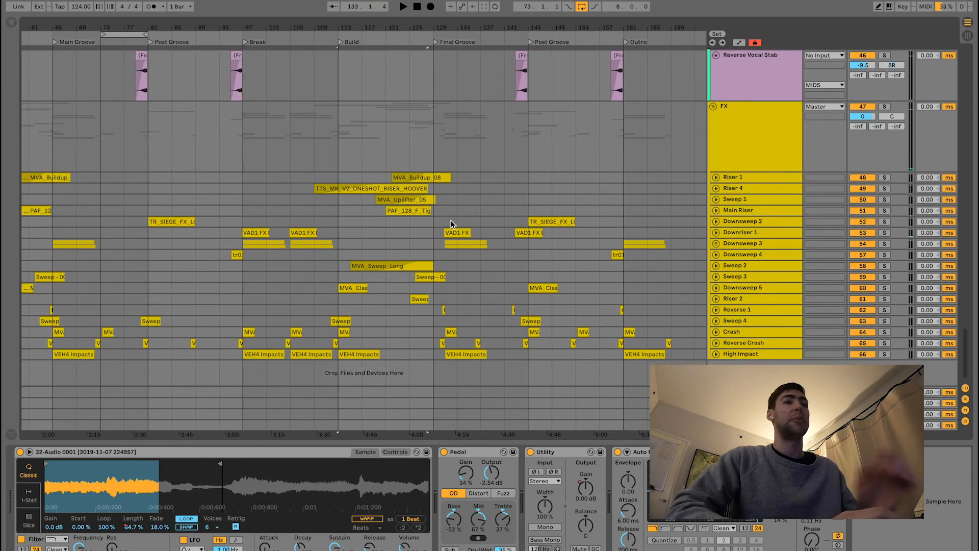
{"action": "left_click", "coordinate": [713, 107], "text": "alt"}
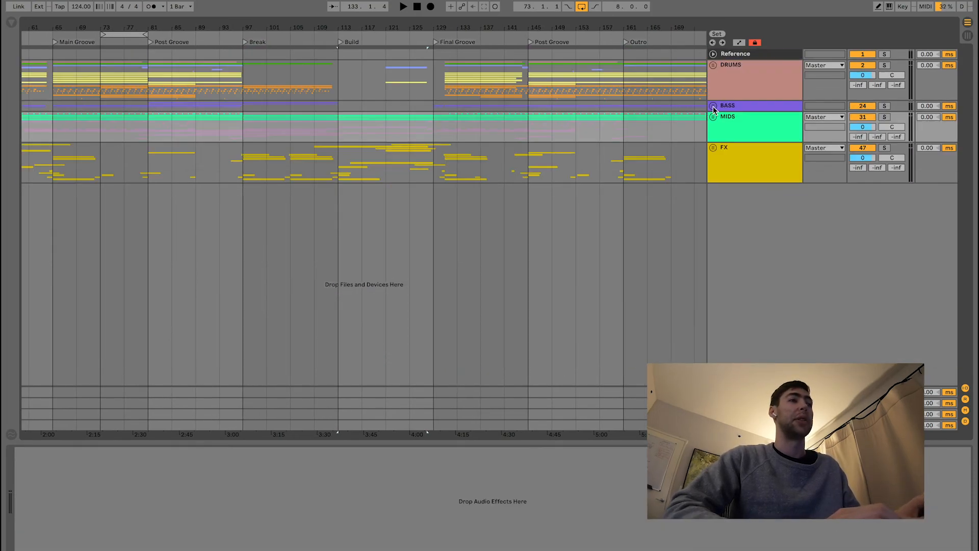
{"action": "scroll", "coordinate": [497, 221], "scroll_direction": "down", "scroll_amount": 3}
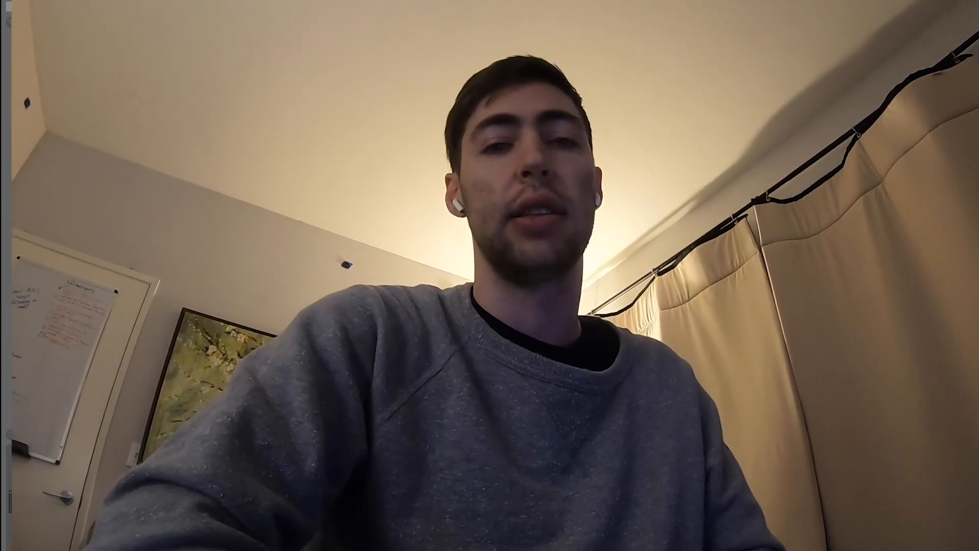